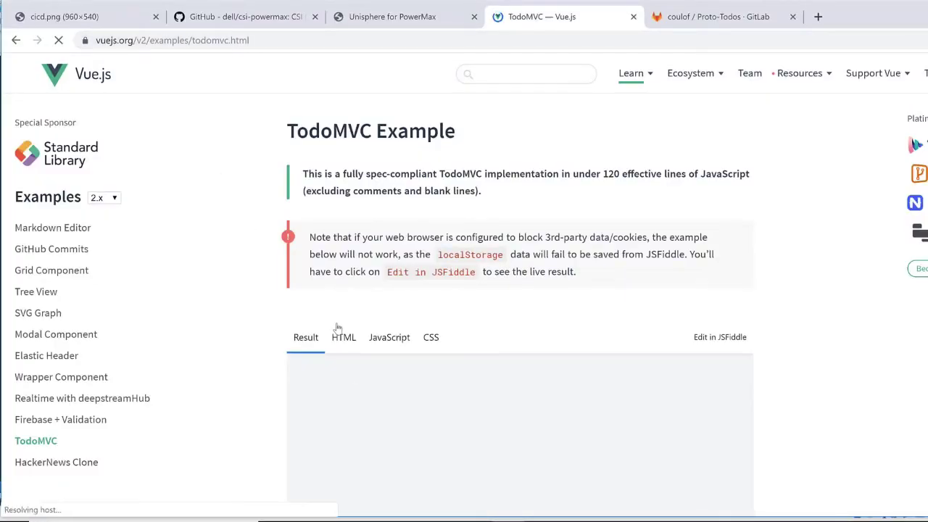
- Scroll down the Vue.js example page while the TodoMVC result loads
scroll(452, 325, down, 2)
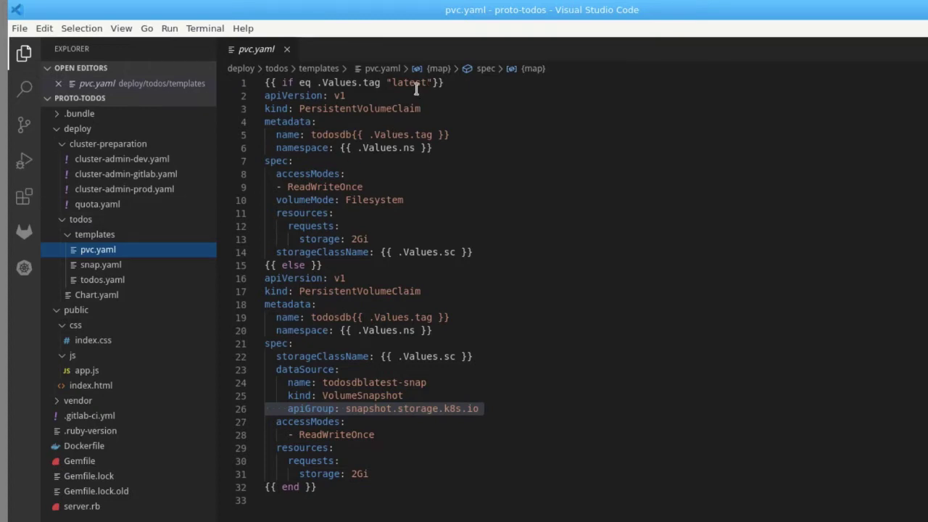
- Go over pvc.yaml's PersistentVolumeClaim kinds and todosdblatest-snap VolumeSnapshot dataSource, then open snap.yaml
click(410, 108)
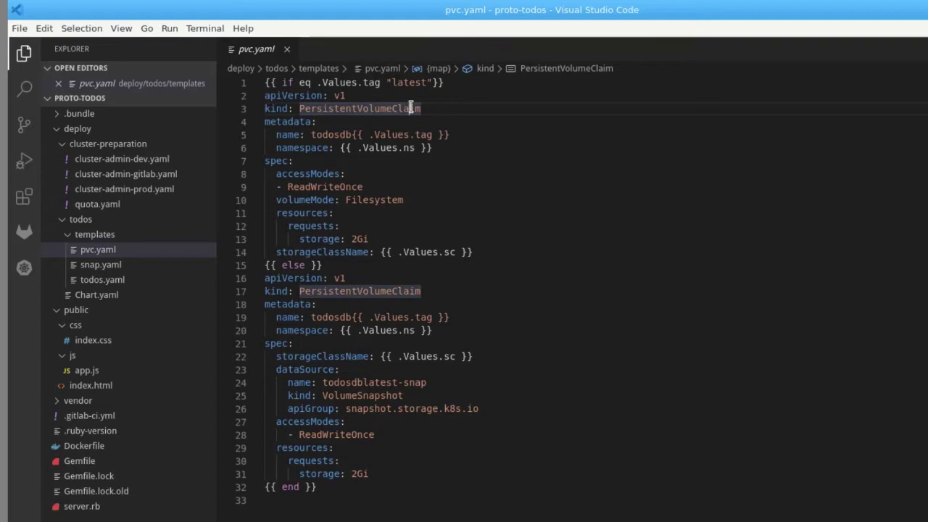
click(414, 289)
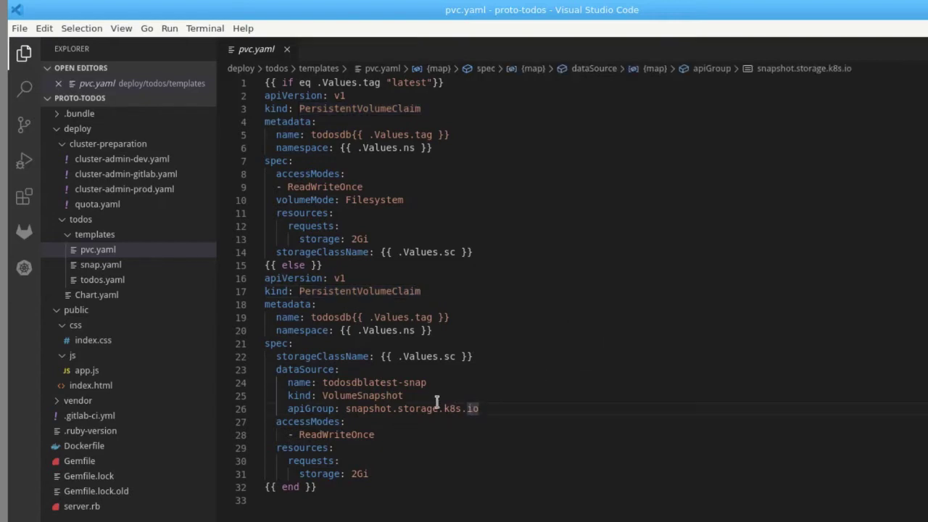
click(410, 395)
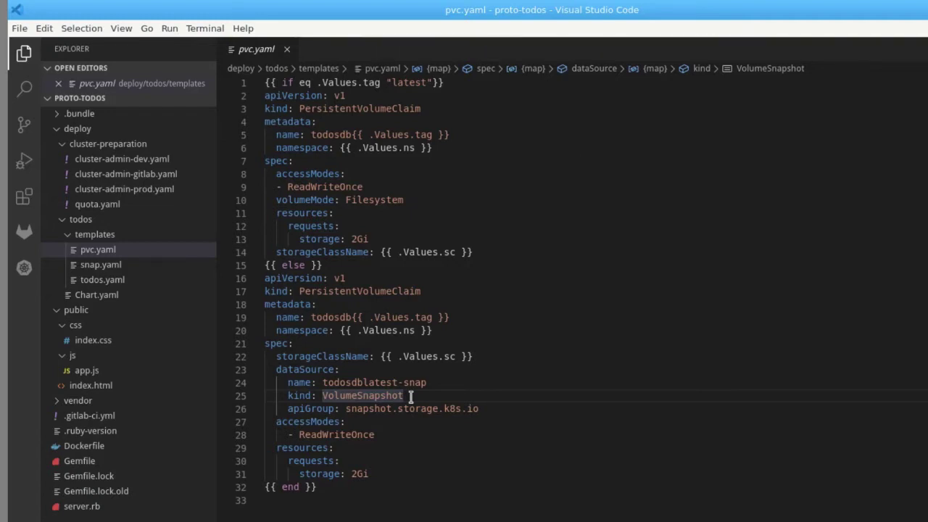
click(410, 382)
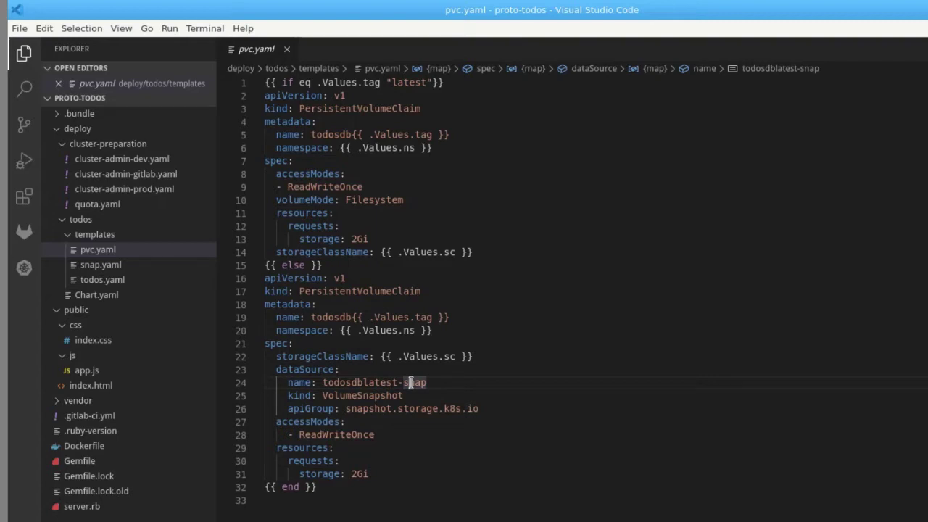
click(117, 264)
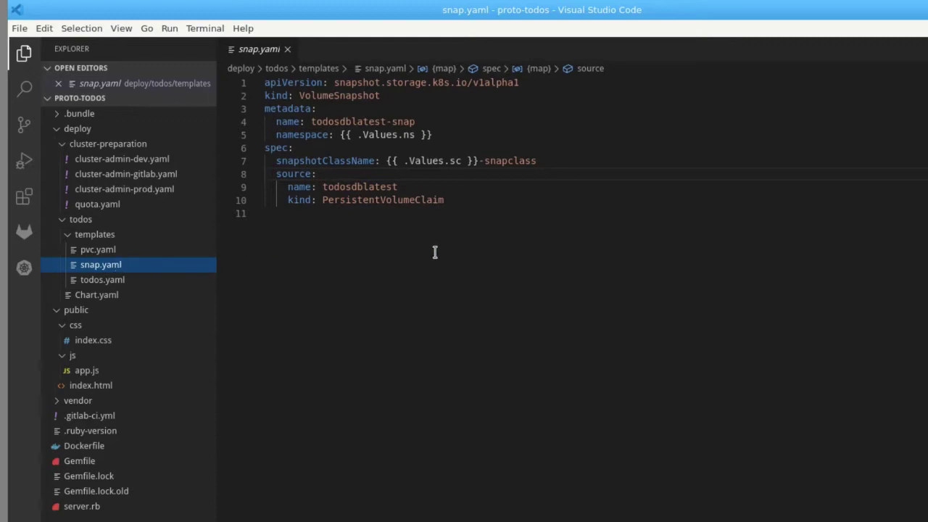
- Add a '#powermax' comment after snapshotClassName on line 7 of snap.yaml
click(554, 160)
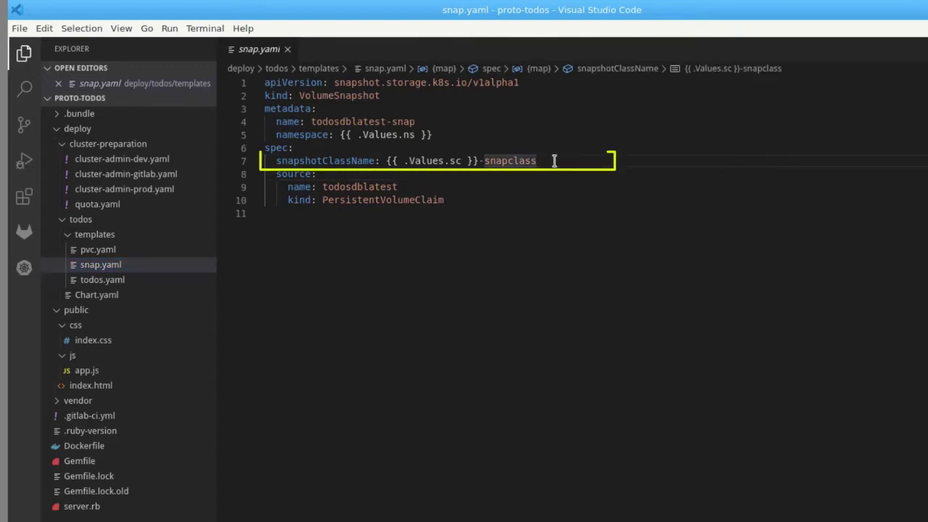
text(#powermax)
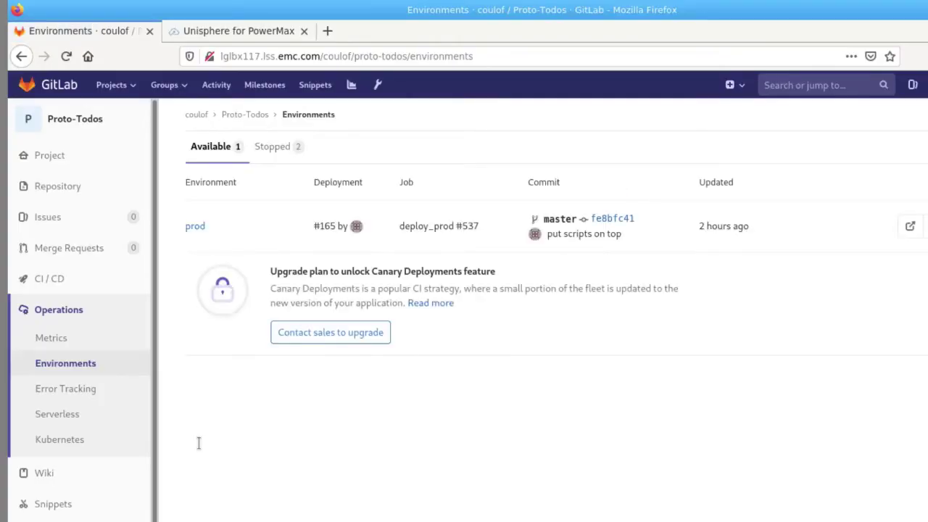
- In the live prod todos app, complete 'Keep social distance' and add the todo 'Update colors !'
click(906, 227)
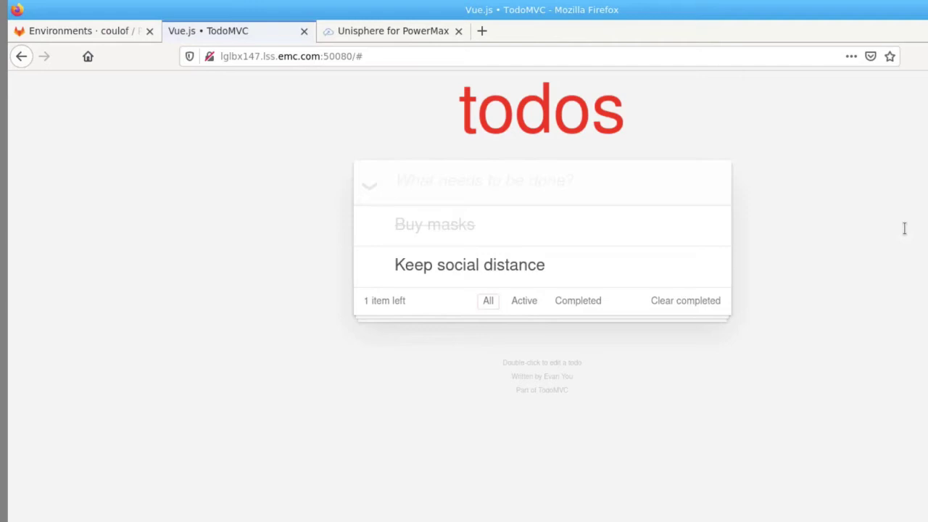
click(376, 261)
click(429, 175)
text(Update colors !)
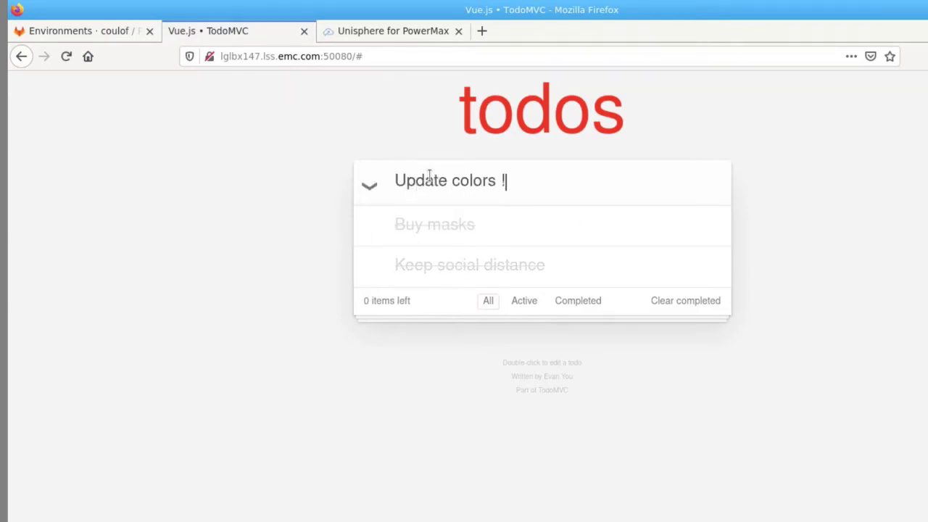
key(Return)
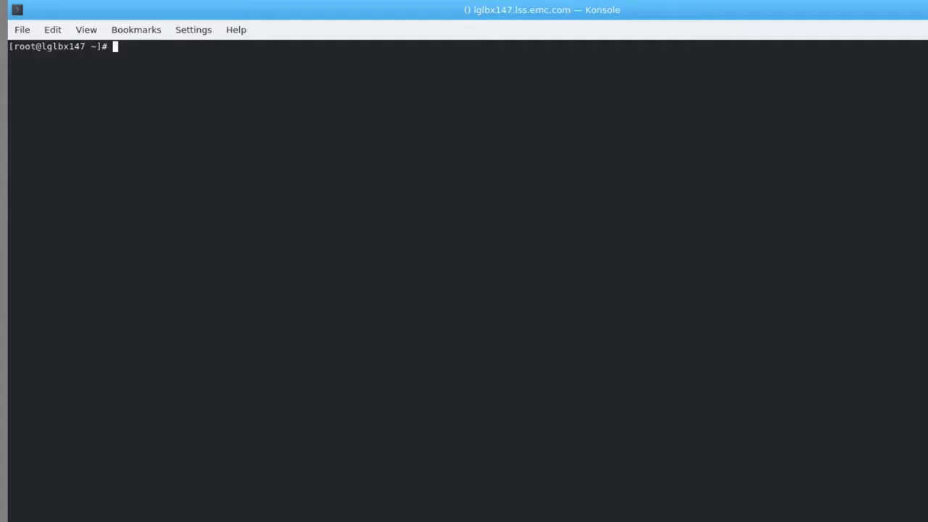
- List the cluster's PVCs, PVs and volume snapshots with kubectl, noting todosdblatest on powermax and no snapshots
text(kubectl get p)
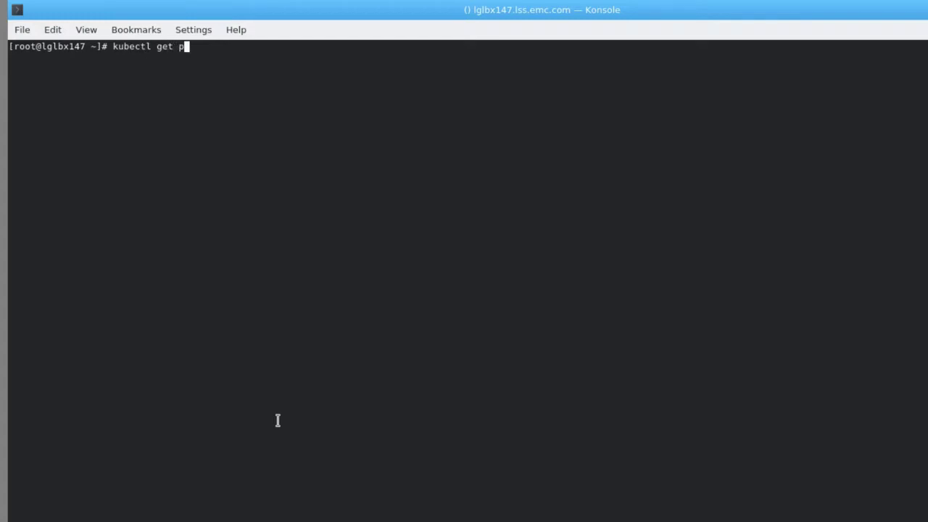
text(vc -A)
key(Return)
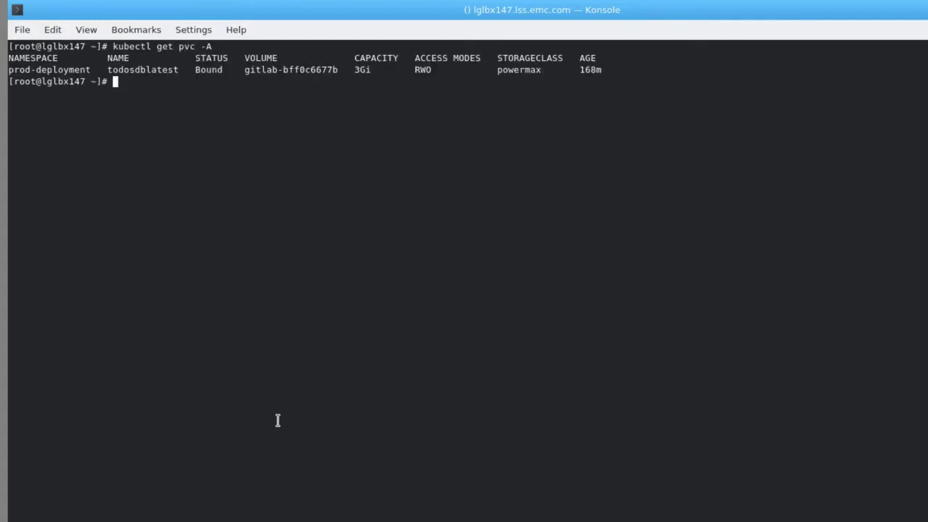
double_click(527, 69)
double_click(288, 71)
double_click(158, 74)
click(185, 126)
text(kubectl get pv)
key(Return)
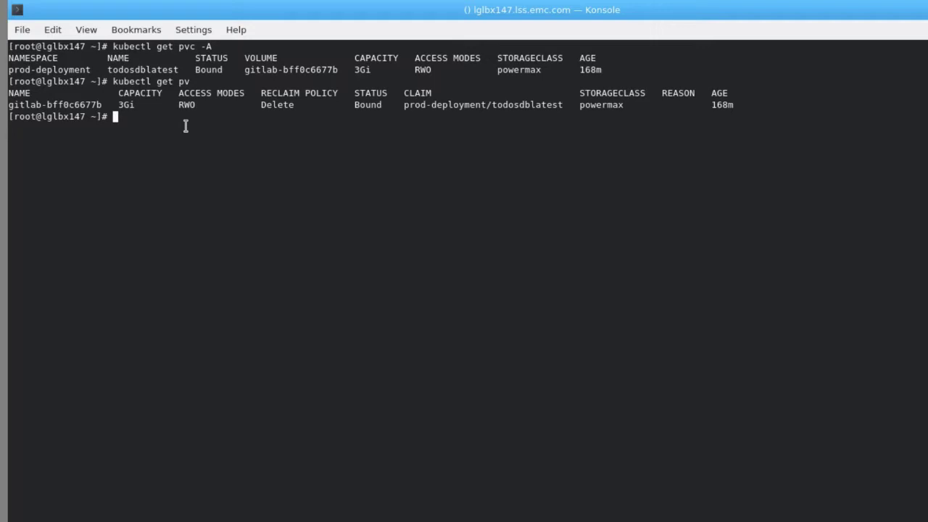
text(kubectl get volumesnapshots)
key(Return)
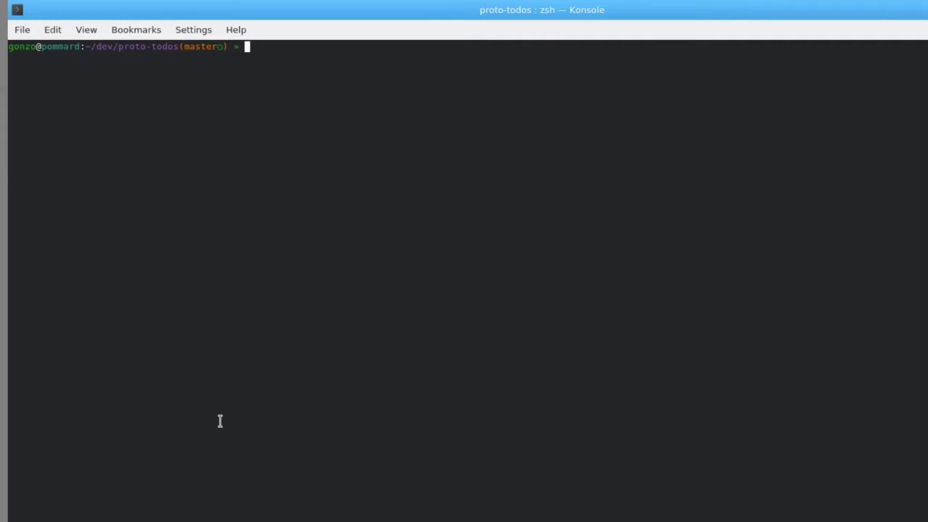
- Create the 'colors' git branch and check it out with gco
text(git branch colors)
key(Return)
text(gco colors)
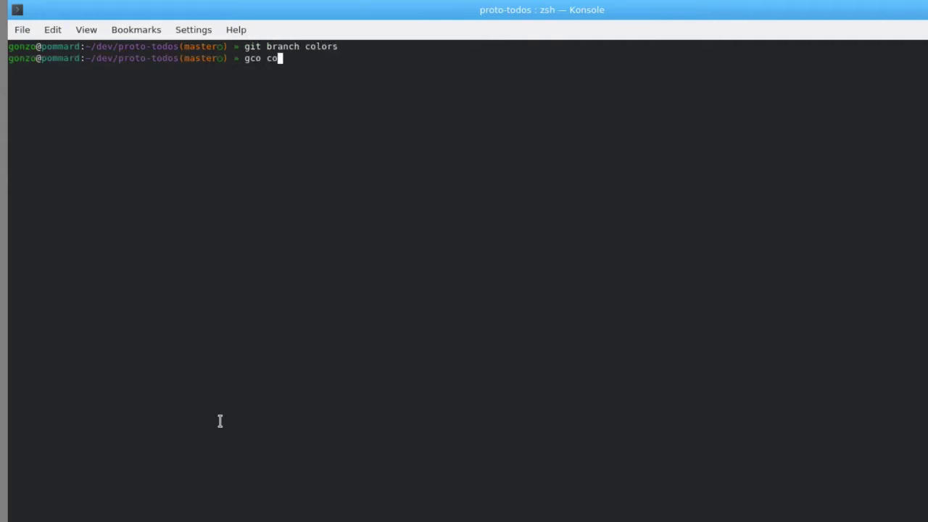
key(Return)
- Change the h1 heading colour in index.css to cyan via the color picker
key(alt+Tab)
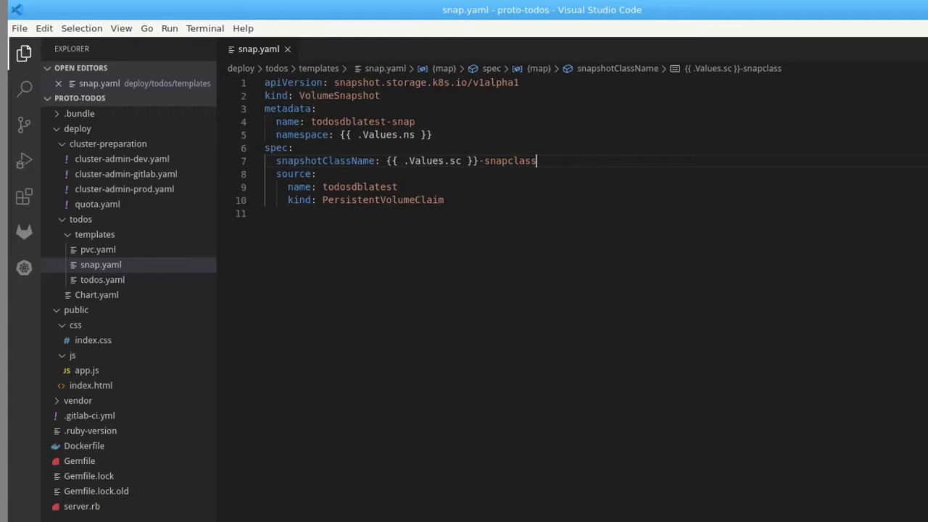
click(99, 344)
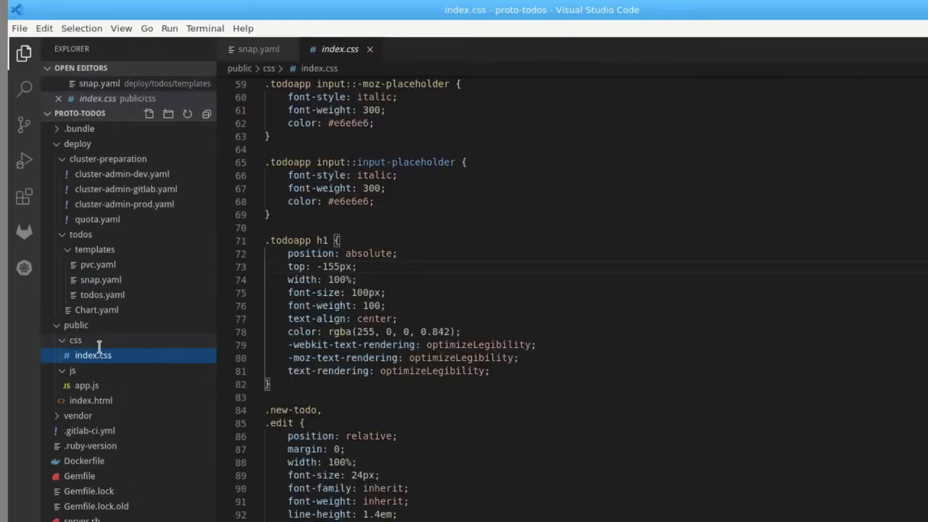
mouse_move(402, 329)
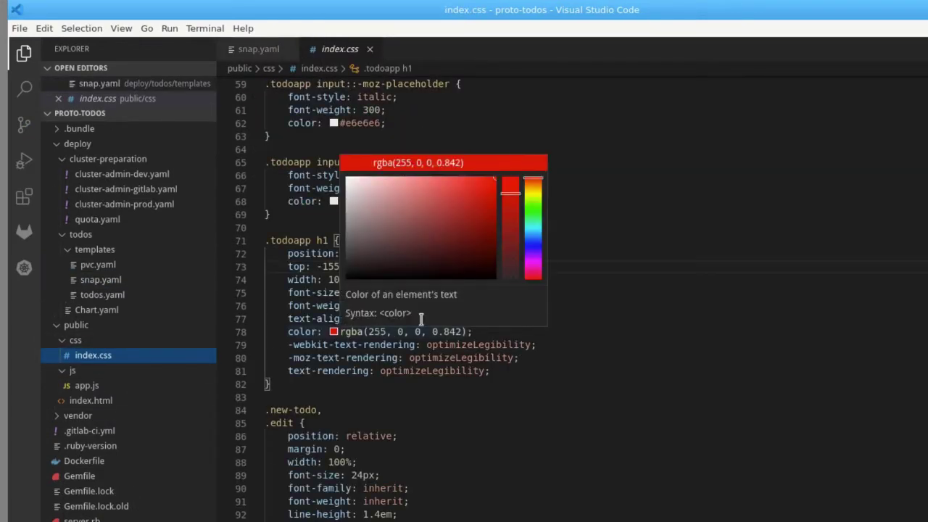
click(534, 229)
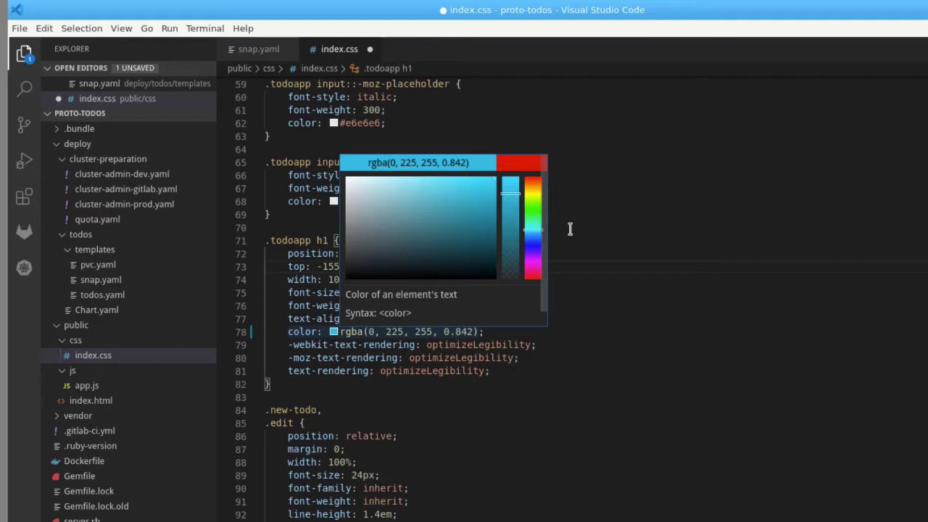
key(alt+Tab)
- Review the stylesheet diff and commit all changes with message 'new colors'
text(git diff)
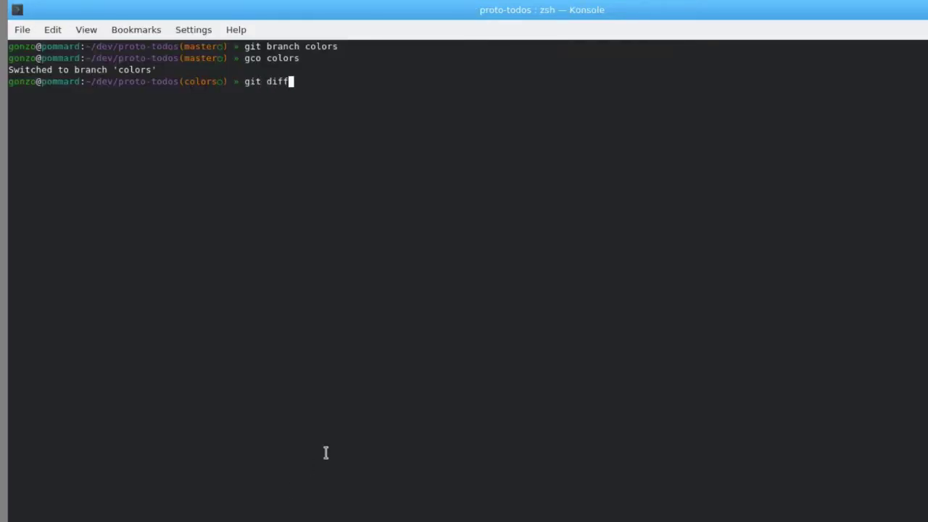
key(Return)
text(qgit commit )
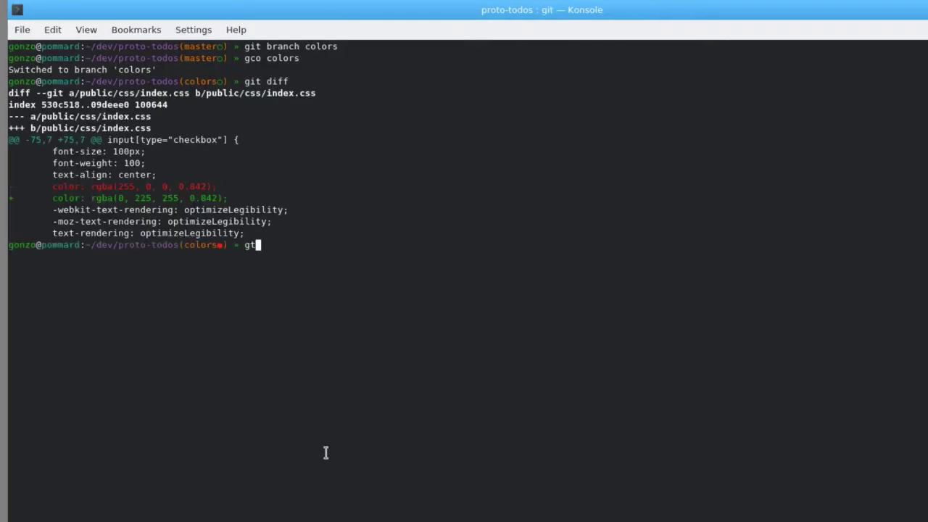
text(-a -m 'new colors)
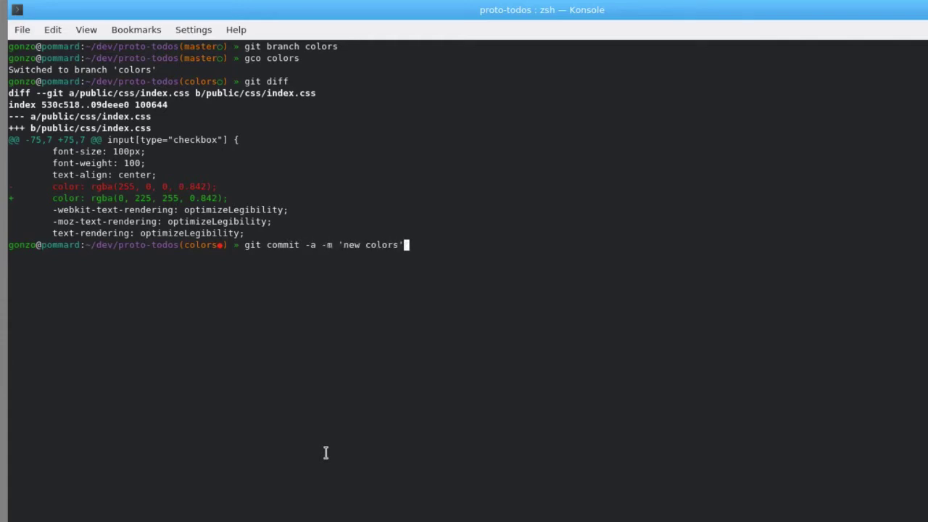
key(Return)
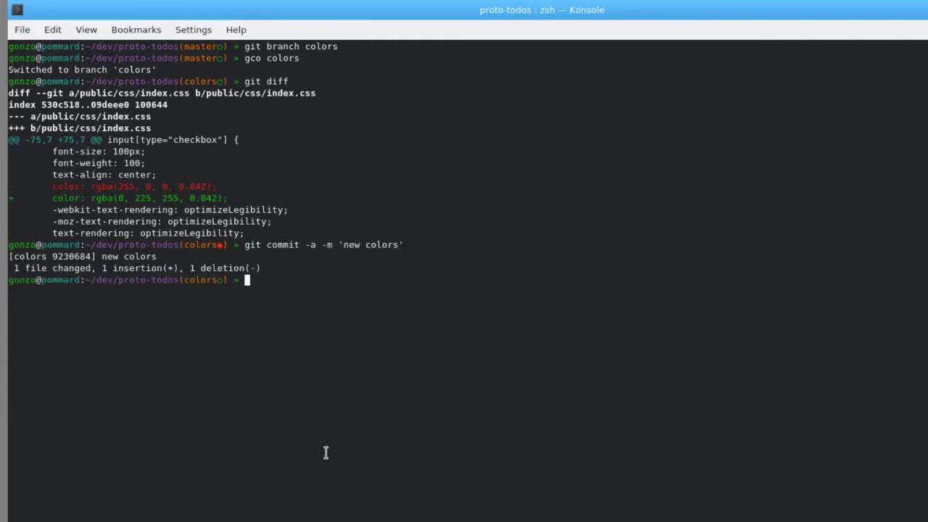
- Push the colors branch to origin with git push --set-upstream origin colors
text(git push)
key(Return)
drag(31, 326, 234, 326)
middle_click(233, 323)
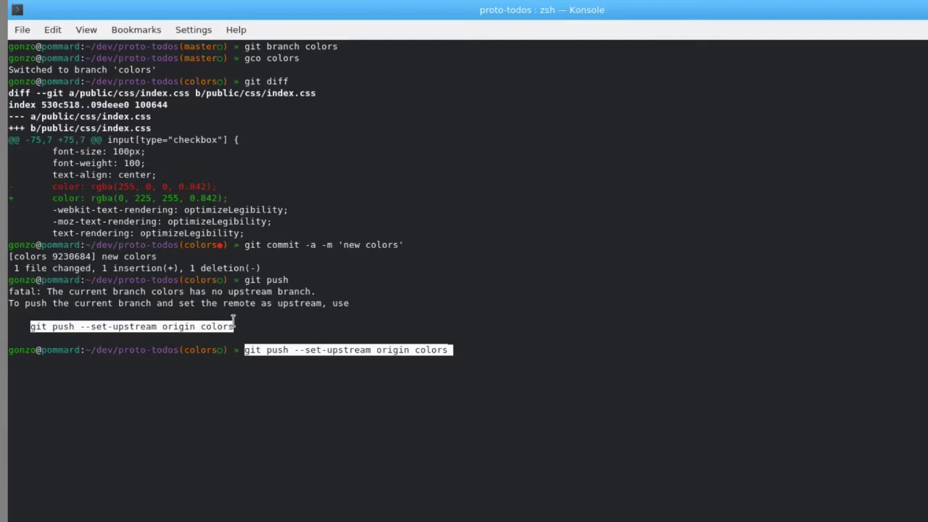
key(Return)
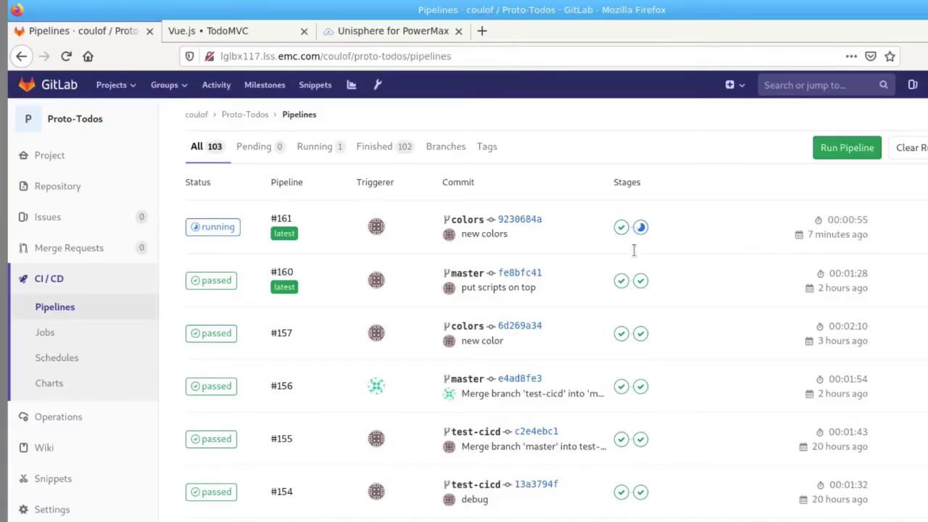
- Check pipeline #161's deploy_dev job log for the powermax storage class, then complete 'Update colors !'
click(640, 226)
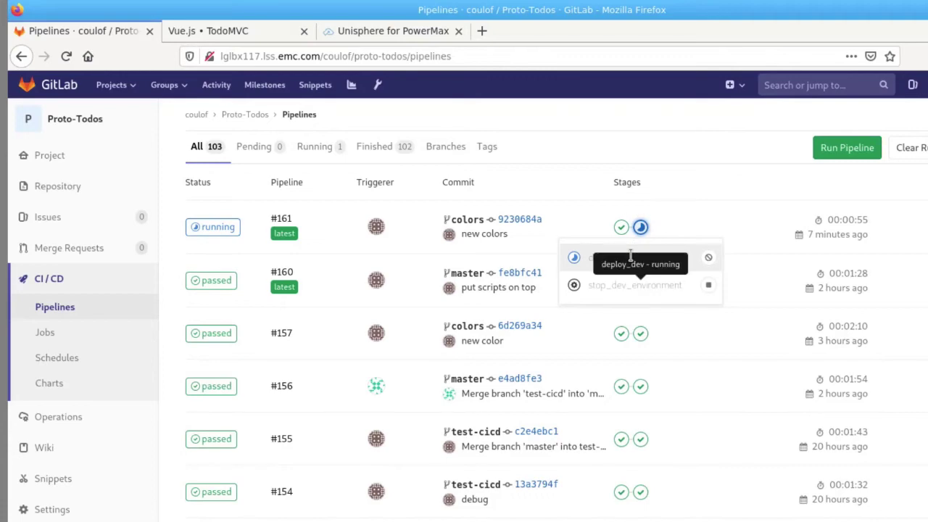
click(629, 256)
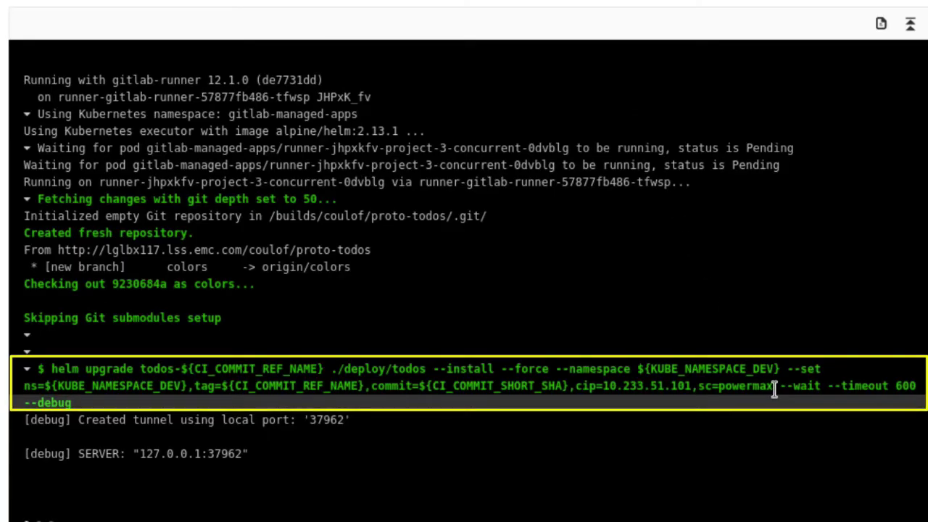
drag(773, 387, 715, 392)
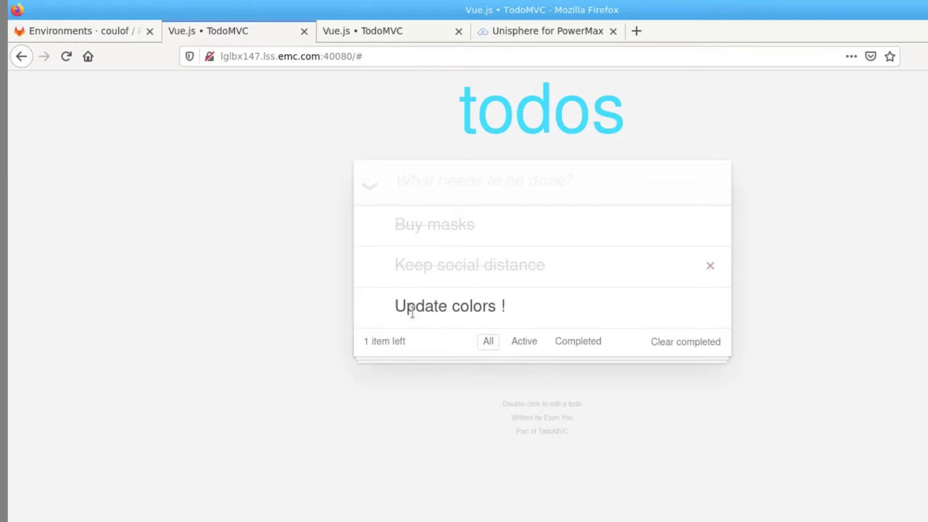
click(373, 310)
click(405, 177)
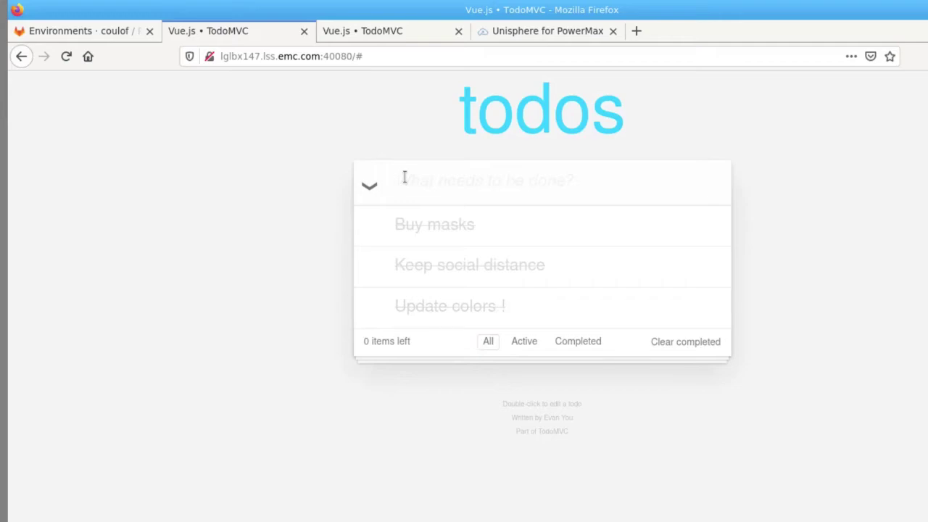
- Run kubectl get volumesnapshots -A, get pvc -A and get pv to see todosdbcolors on gitlab-ab00a3fc7b
text(kubectl get )
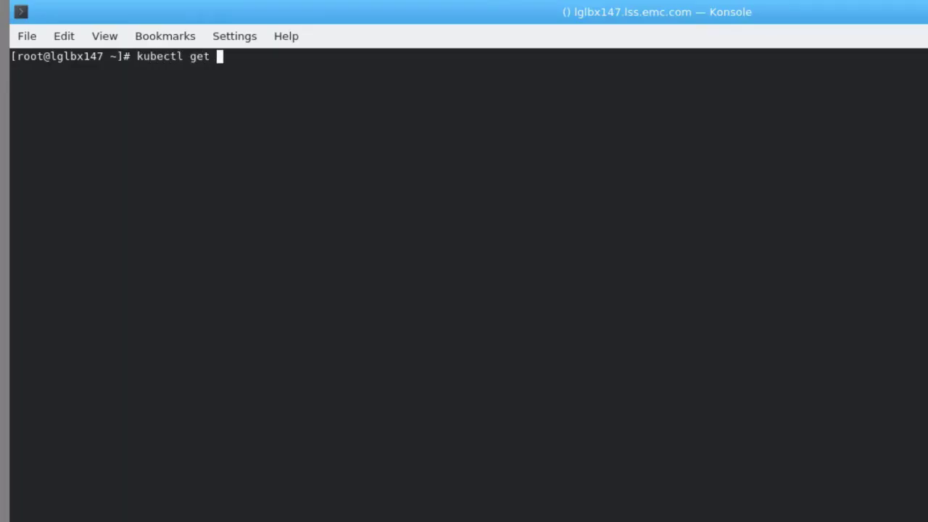
text(volumesnapshots)
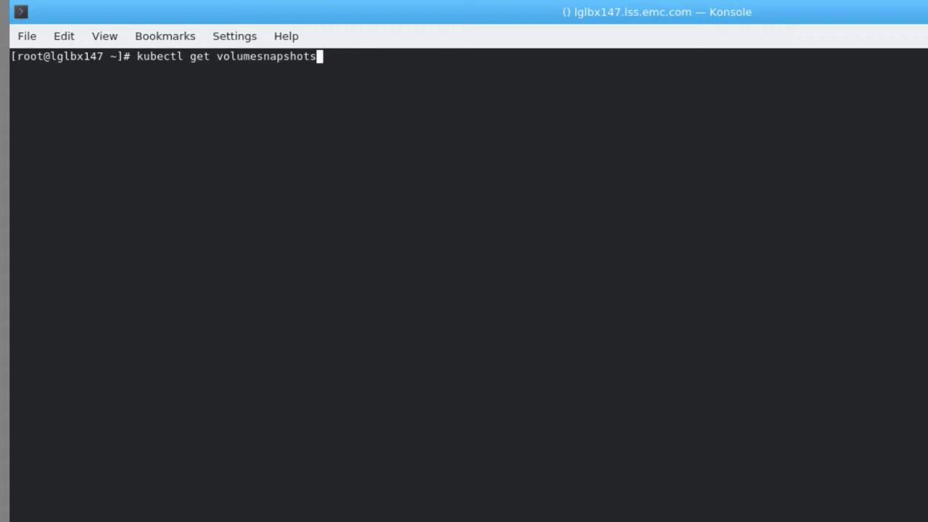
text( -A)
key(Return)
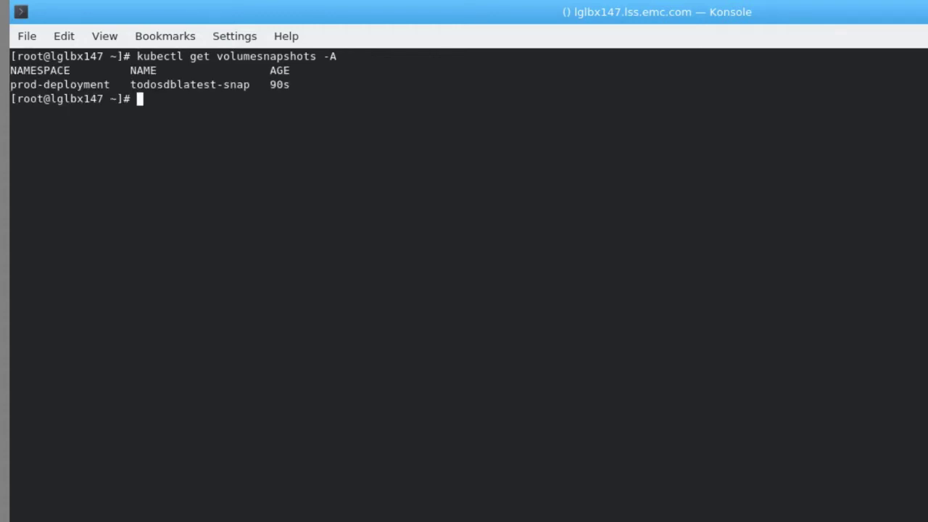
text(kubectl get pvc -)
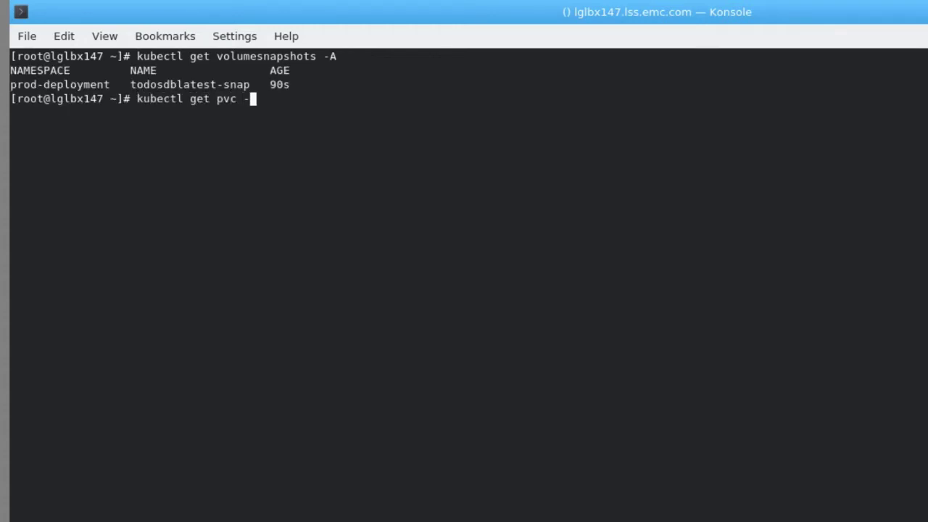
text(A)
key(Return)
text(kubectl )
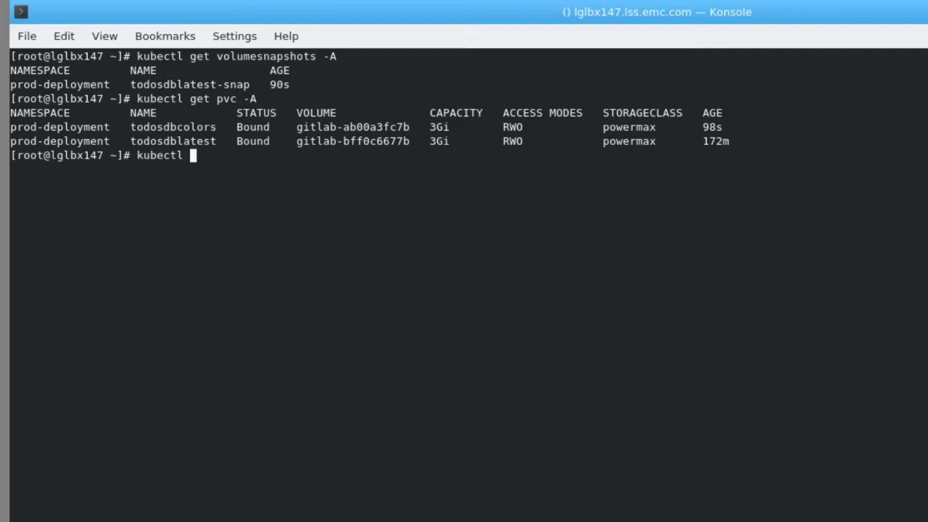
text(get pv)
key(Return)
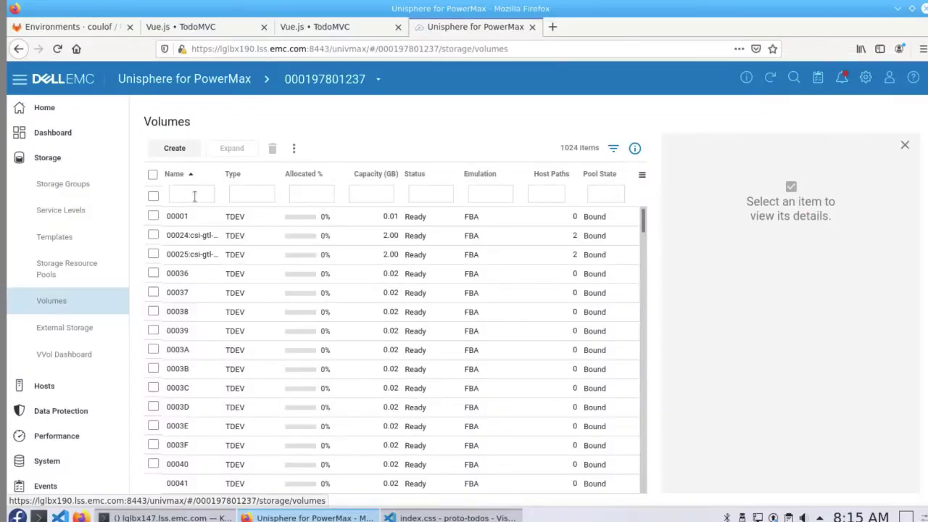
- Filter Unisphere's Volumes list by the gitlab-bff0c6677b name and open volume 00024's details
click(194, 194)
click(212, 284)
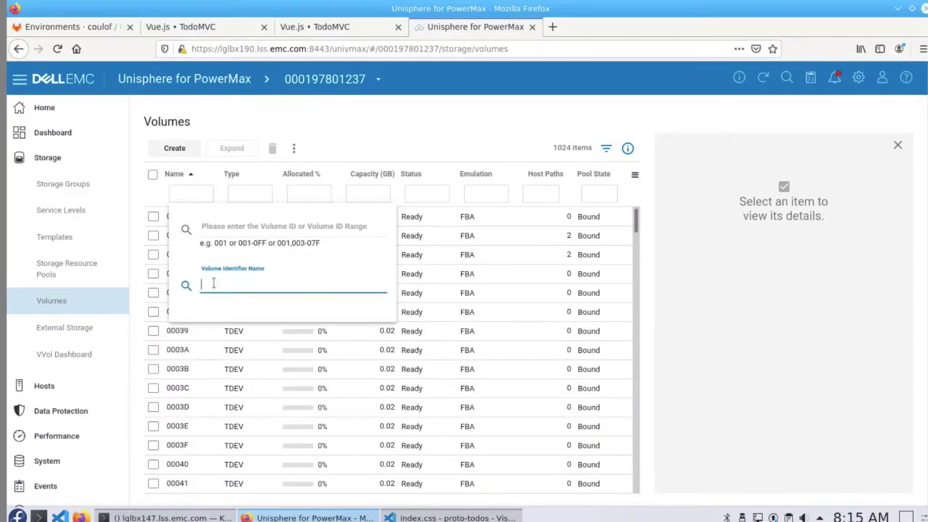
text(gitlab-bff0c6677b)
key(Return)
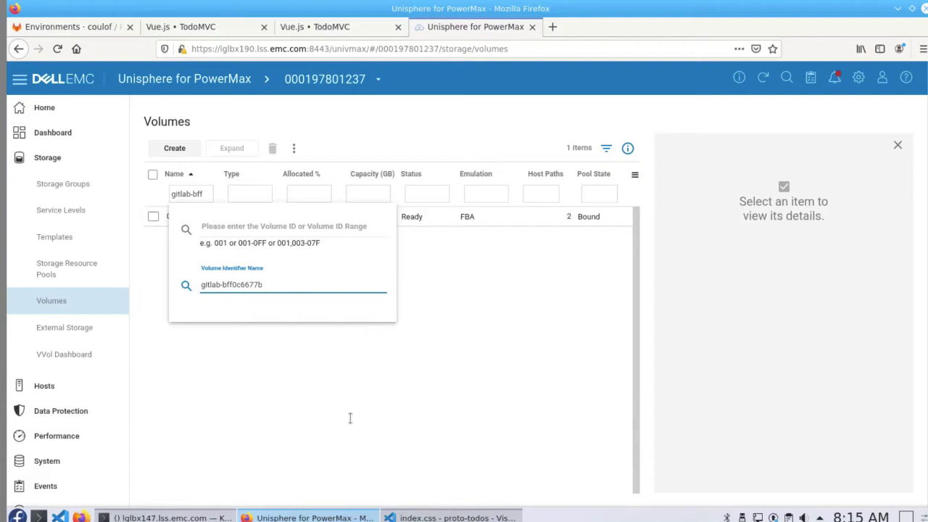
click(184, 216)
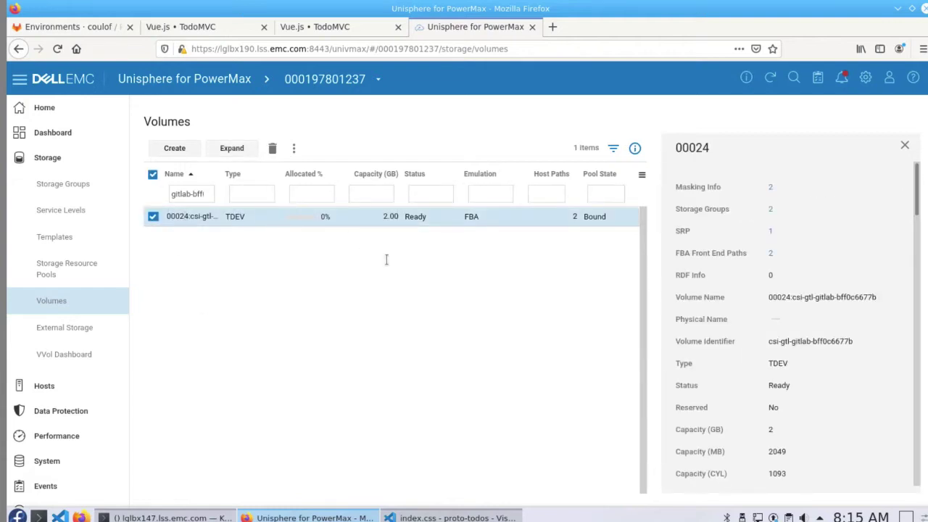
- Open csi-gtl-Bronze-SRP_1-SG from the volume's storage groups and view its SnapVX snapshot details
click(770, 209)
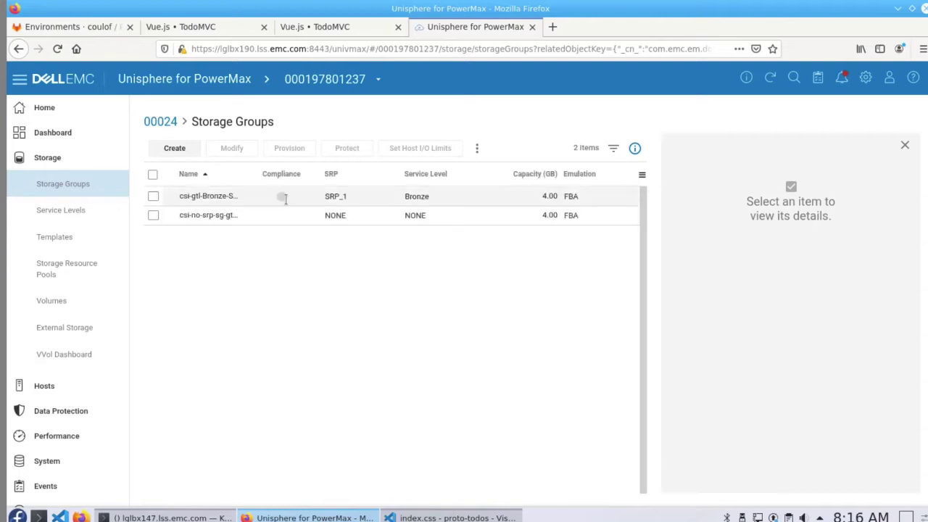
click(196, 202)
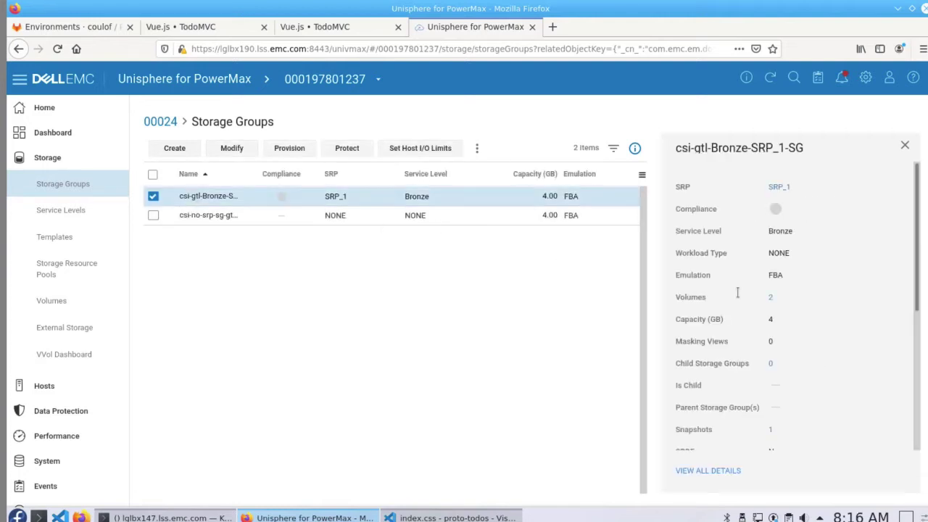
click(770, 429)
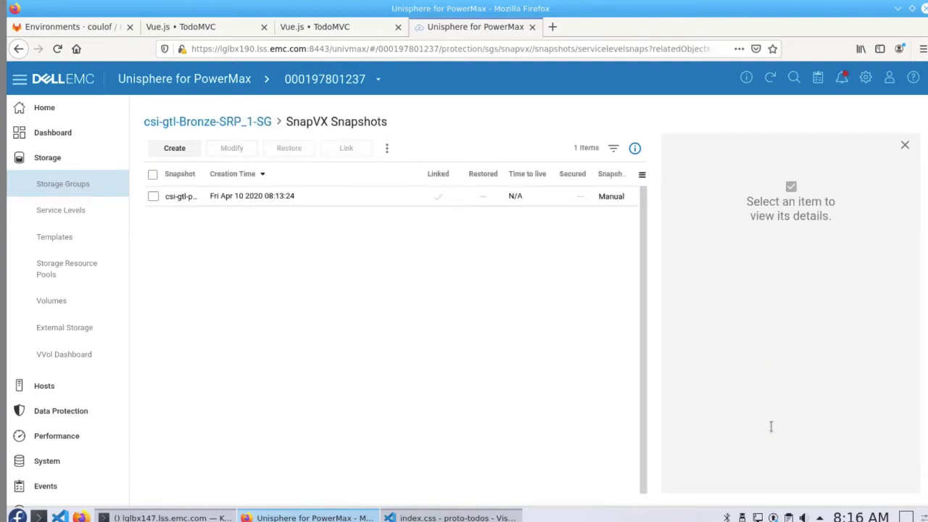
drag(205, 173, 286, 173)
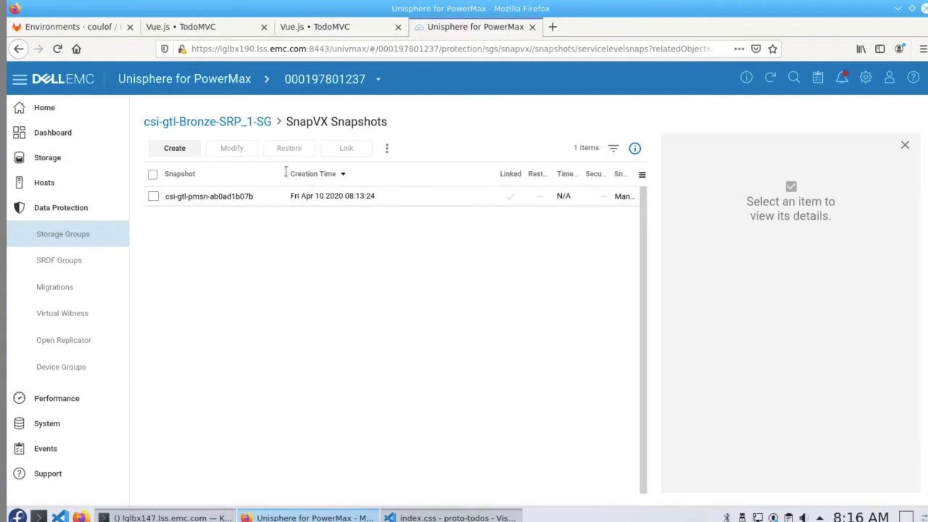
click(259, 195)
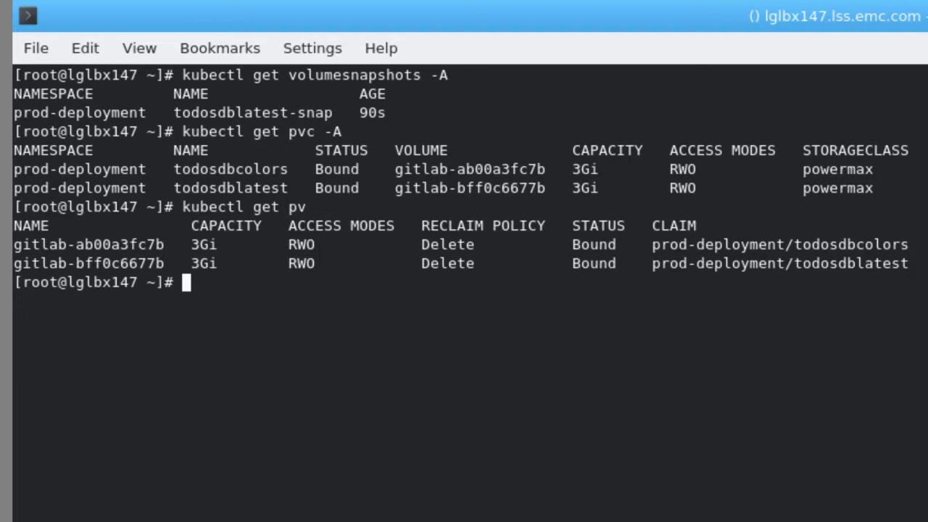
- Run kubectl get volumesnapshotclasses, tab-completed, to list the four classes including powermax-snapclass
text(kubectl get v)
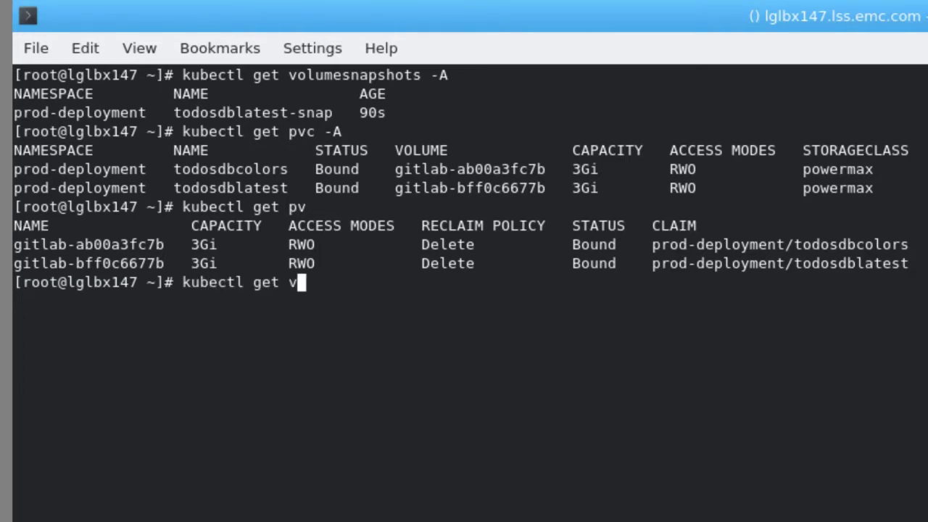
text(olumesnapshotc)
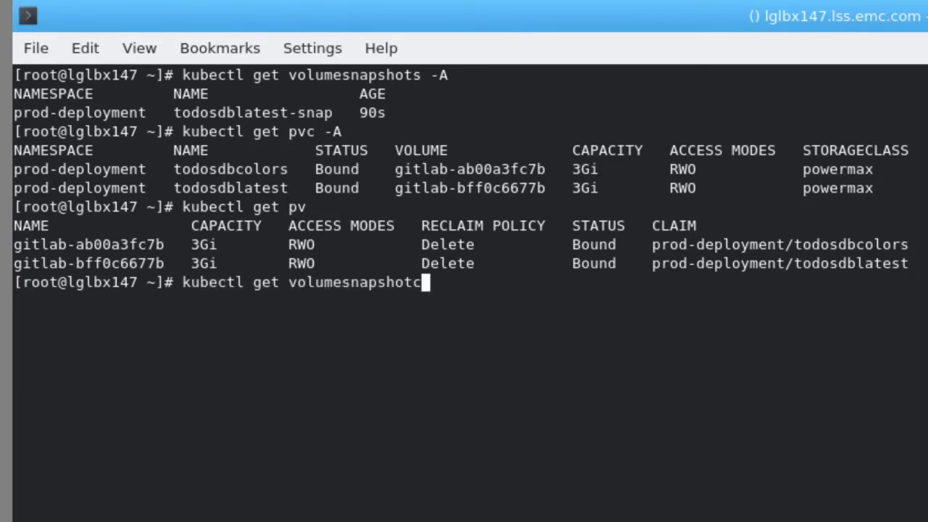
text(l)
key(Tab)
key(Return)
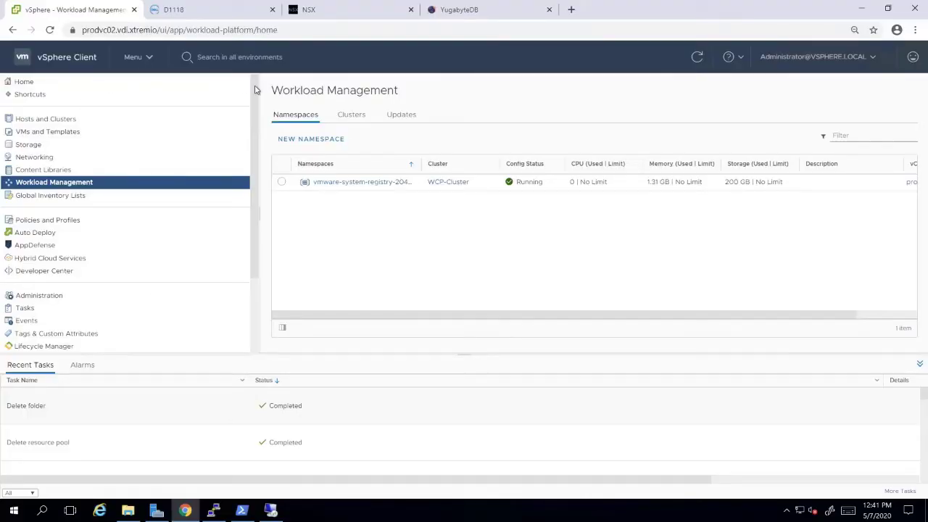
- Create namespace tomer-ns01 on WCP-Cluster under Prod-DC and dismiss the confirmation message
click(307, 138)
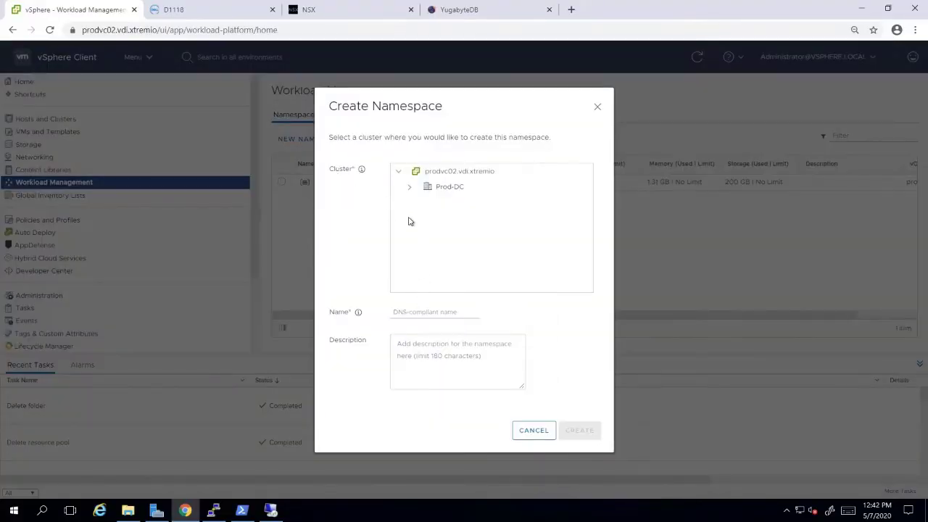
click(409, 187)
click(447, 203)
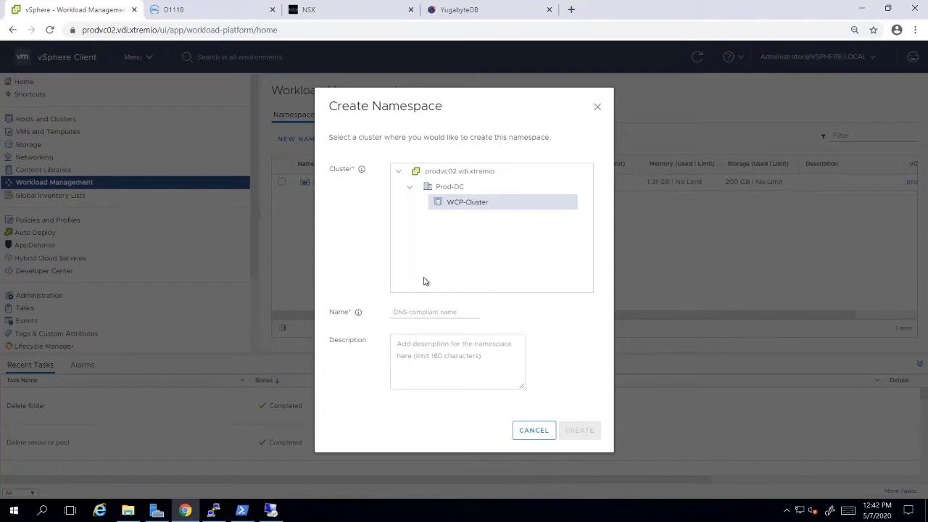
click(416, 312)
text(t)
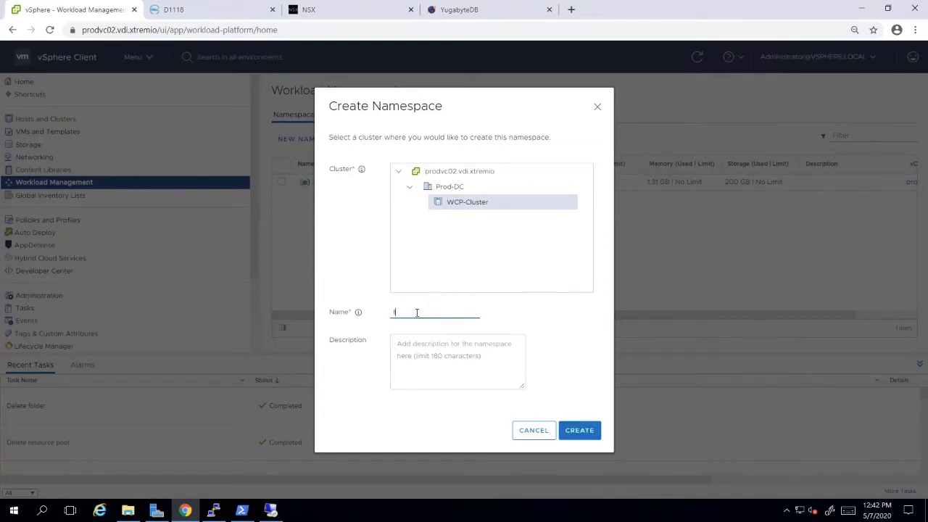
text(omer-ns01)
click(575, 433)
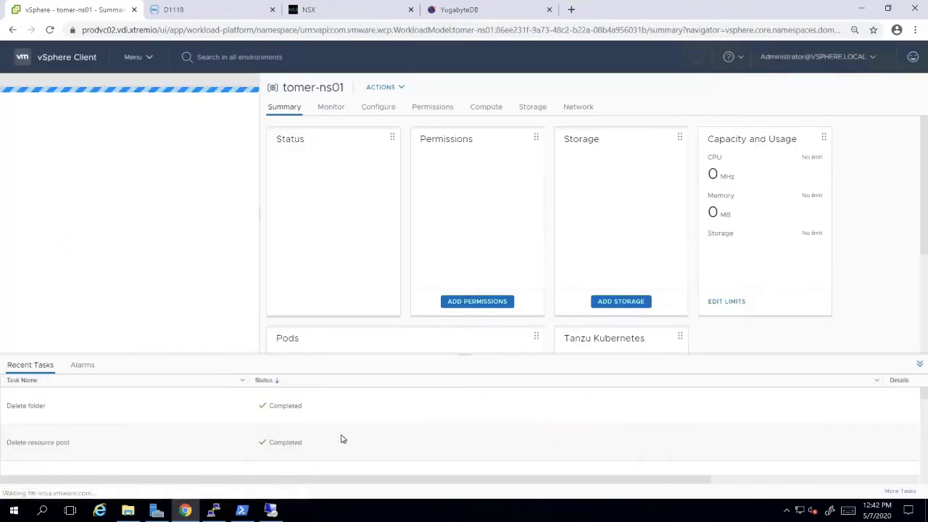
click(311, 261)
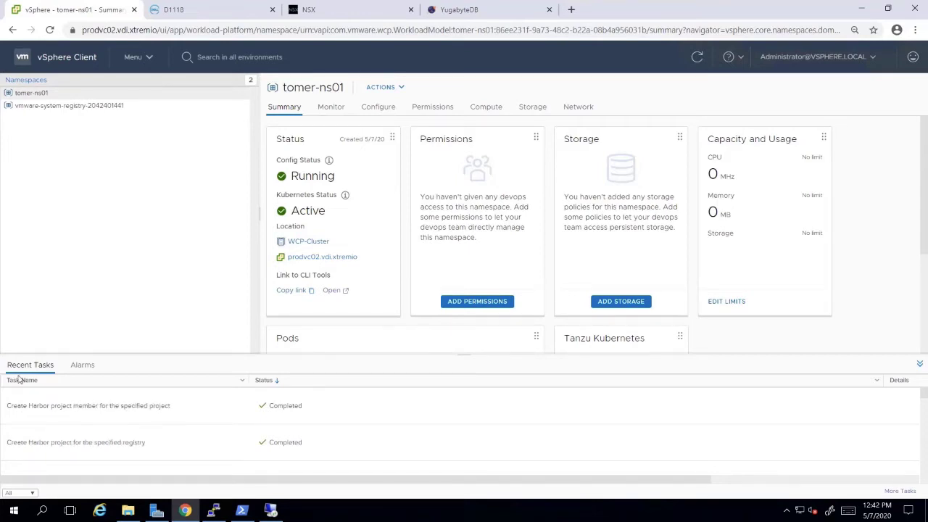
- Add the PowerStore-VVOL storage policy to tomer-ns01 from its Summary page
click(621, 301)
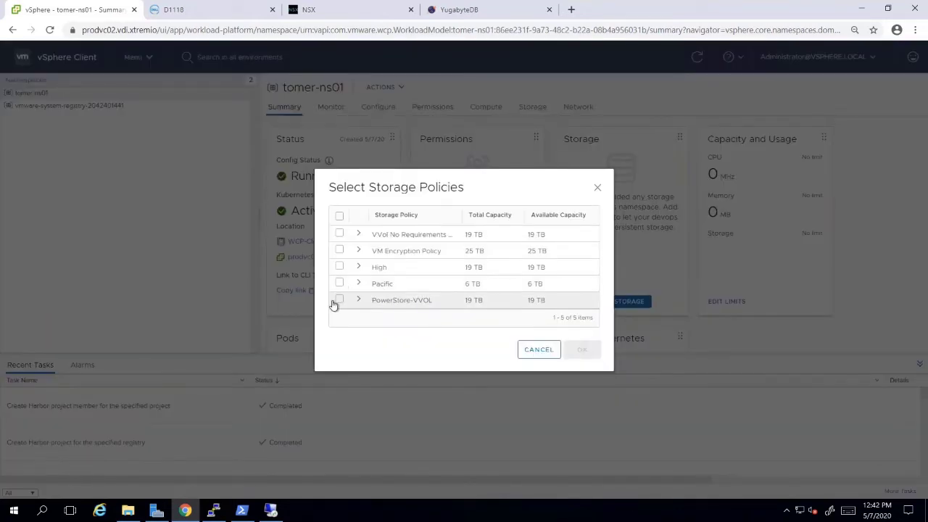
click(339, 300)
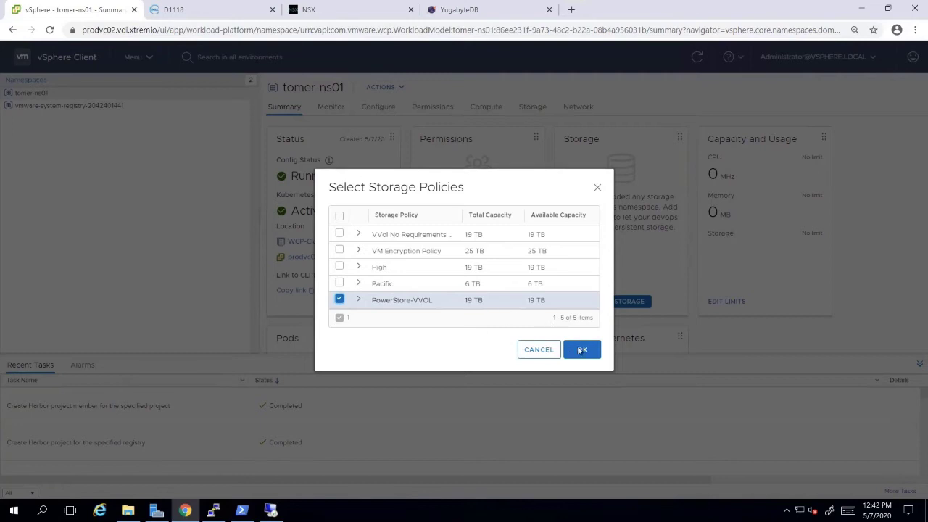
click(580, 350)
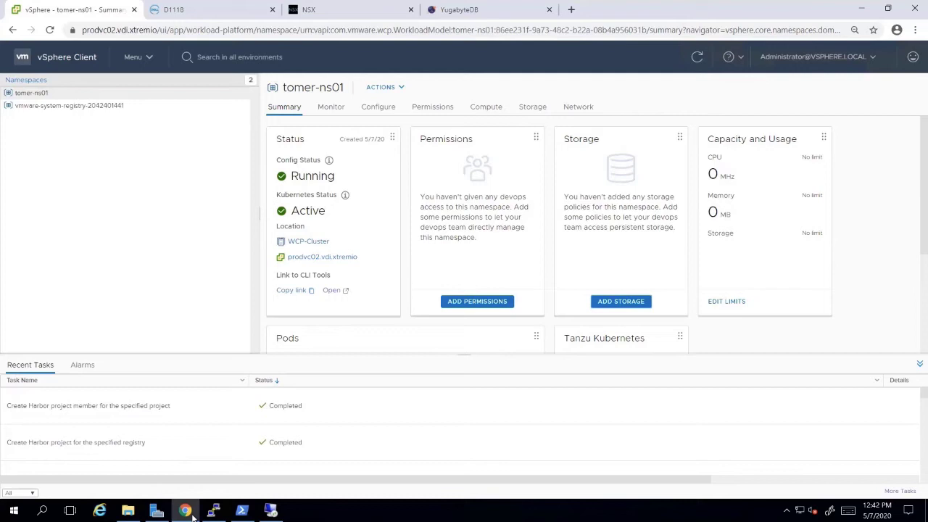
- Log in to the supervisor cluster with the pasted kubectl vsphere login command
click(214, 512)
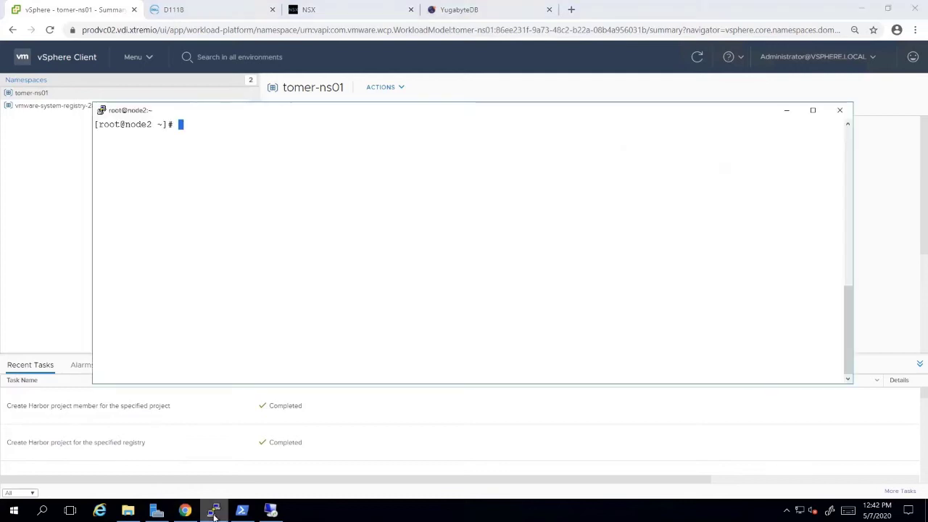
right_click(245, 233)
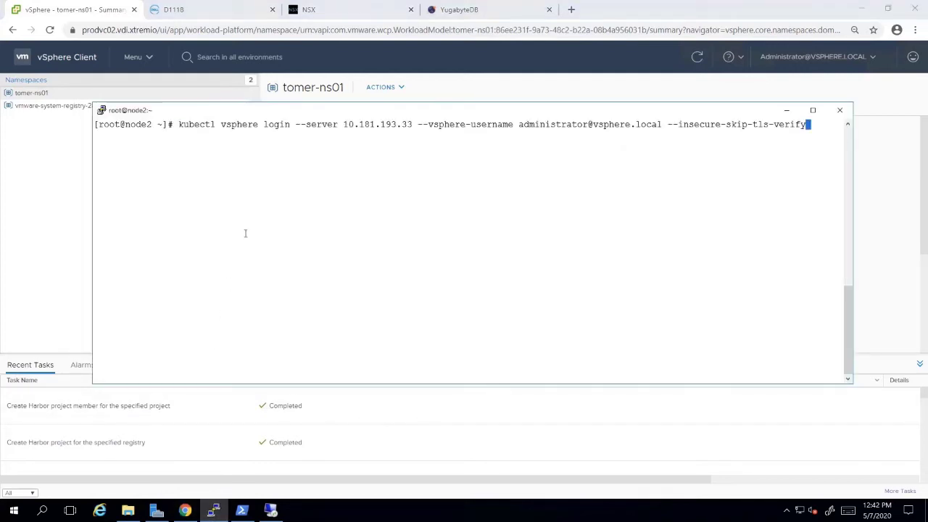
key(Return)
key(Return)
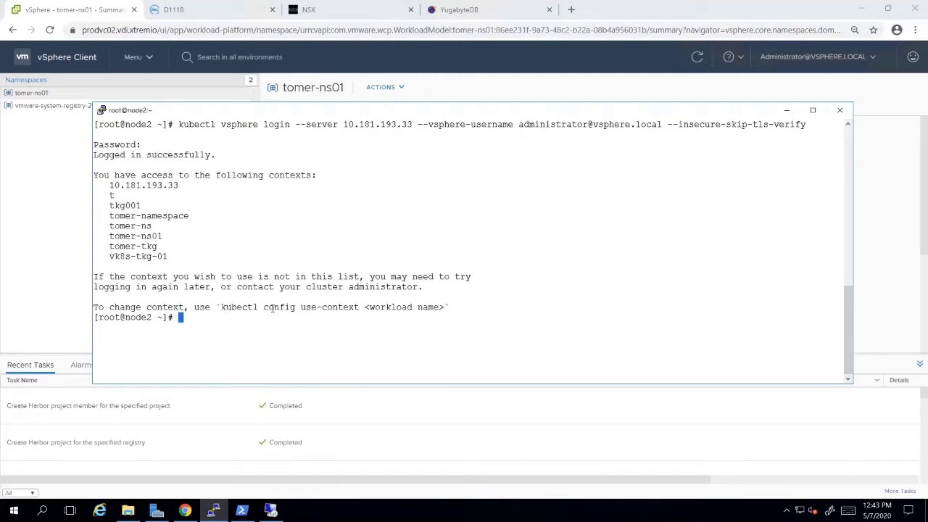
- Run 'kubectl config use-context tomer-ns01' and prepare 'kubectl get sc'
drag(221, 309, 359, 309)
text(kubectl config use-context)
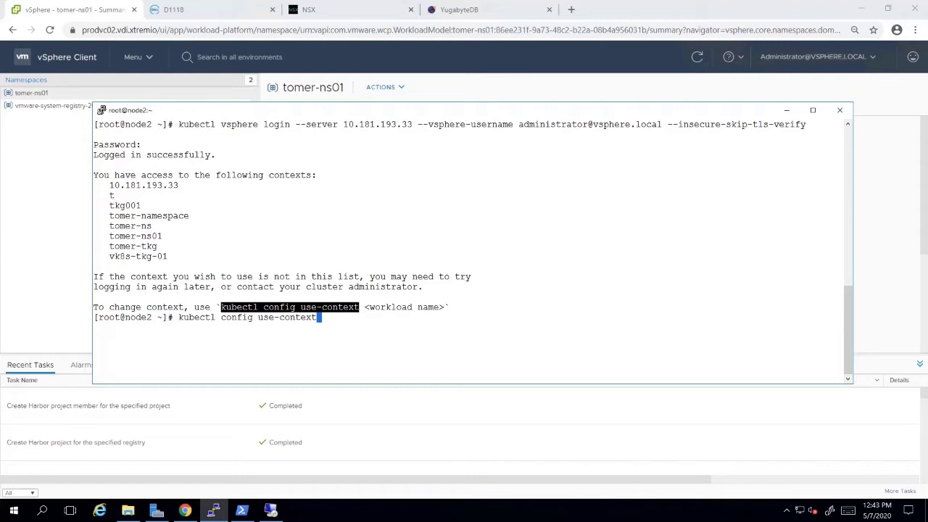
double_click(136, 236)
text(tomer-ns01)
key(Return)
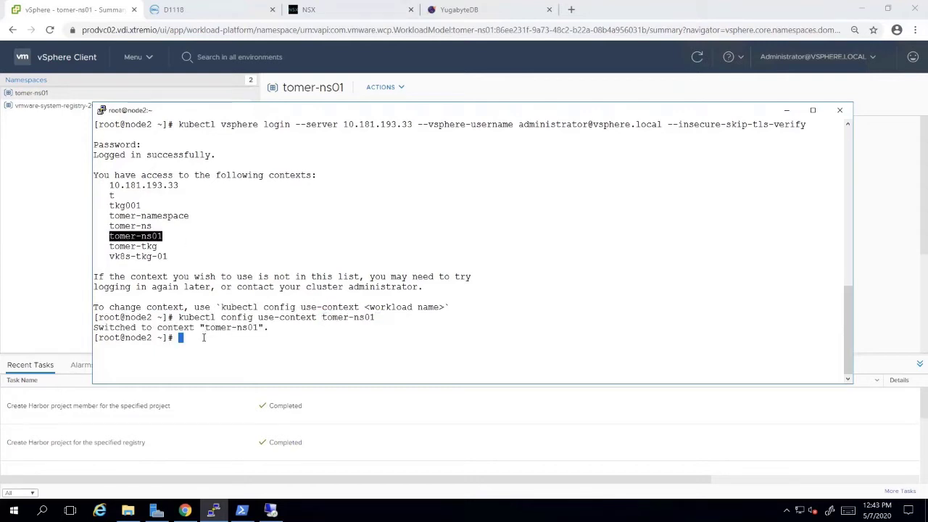
click(202, 342)
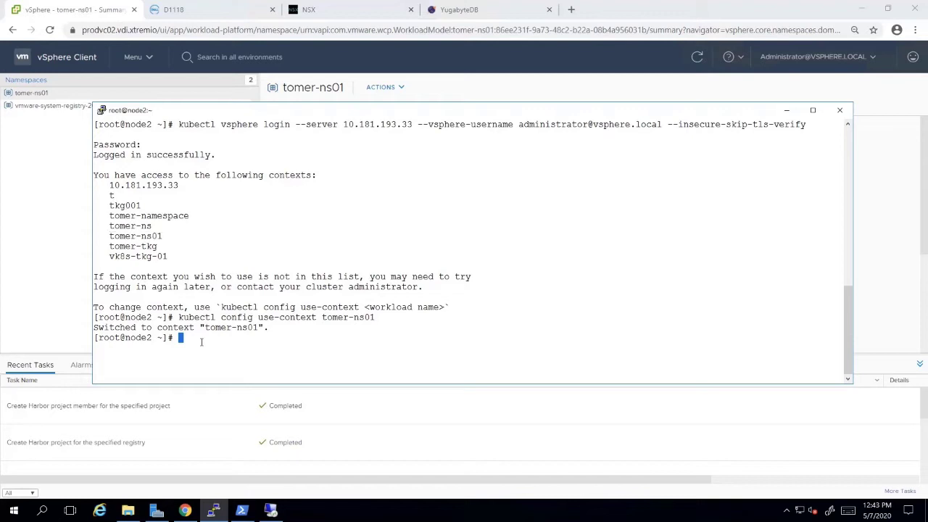
text(kubectl get sc)
- List storage classes and review /tkg.yaml, noting powerstore-vvol for master and worker nodes
key(Return)
text(cat /)
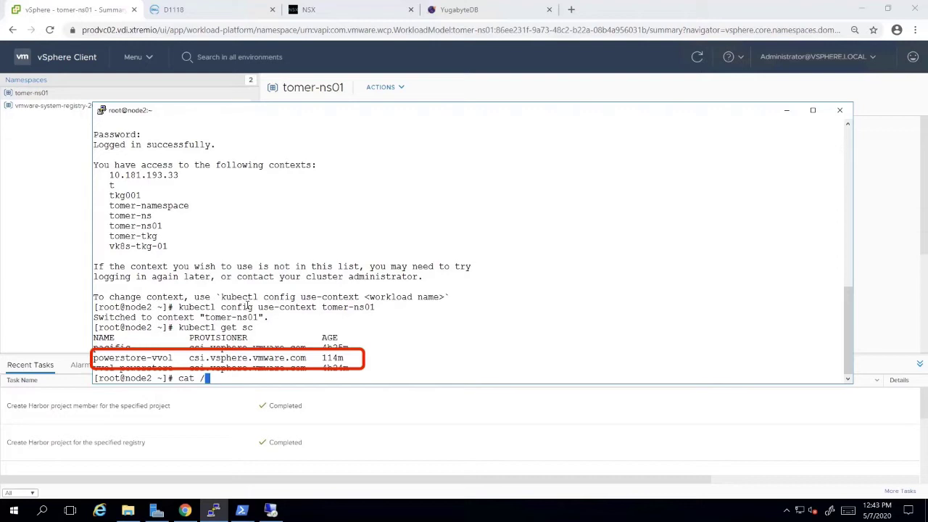
text(tkg)
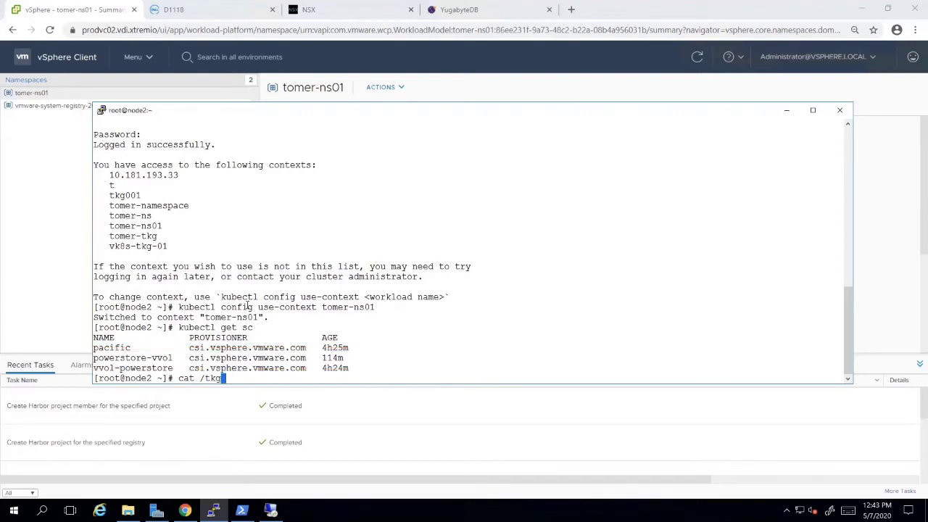
key(Tab)
key(Return)
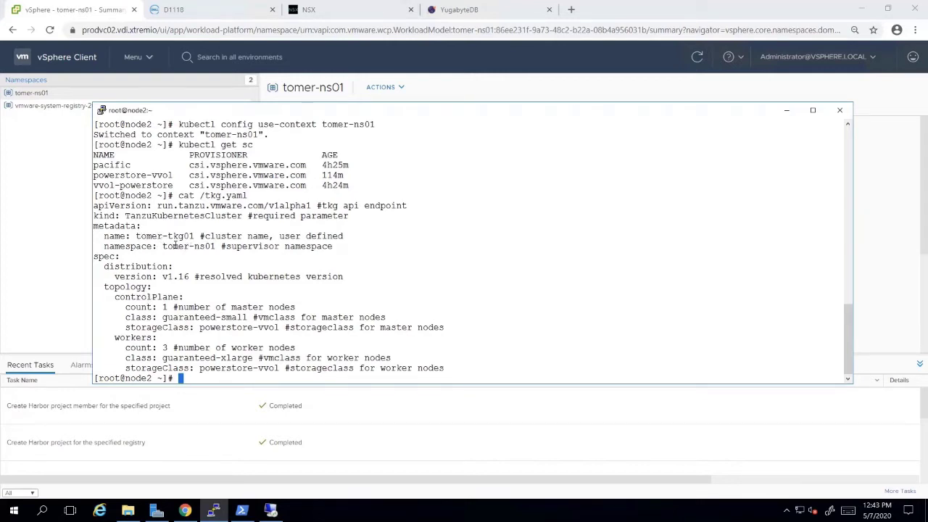
double_click(211, 324)
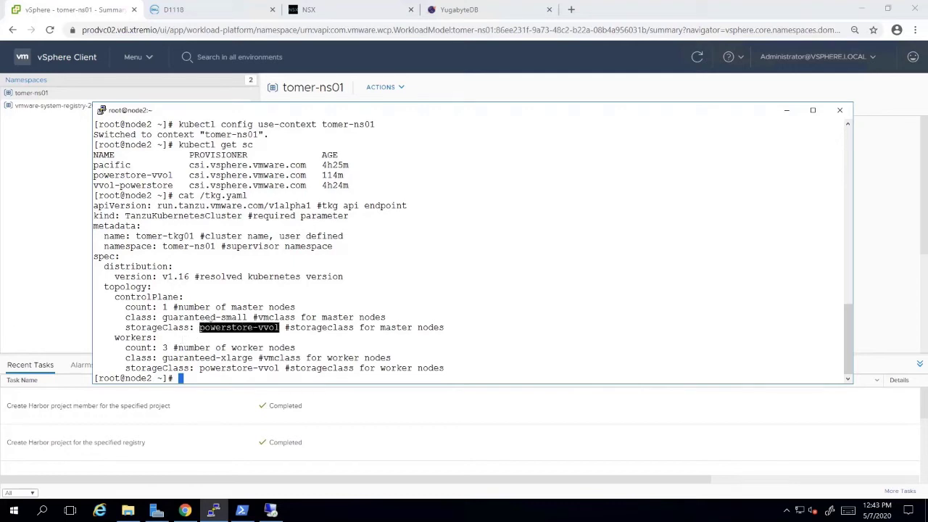
double_click(227, 368)
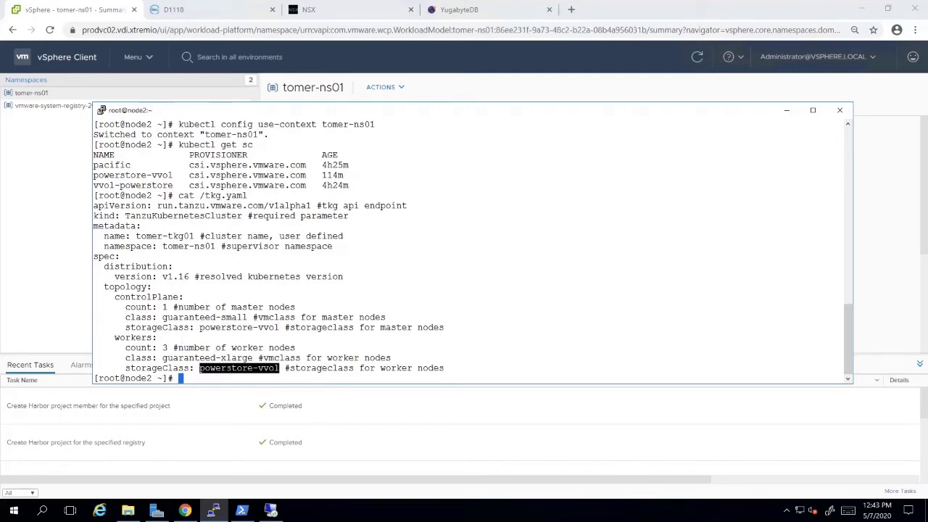
click(220, 338)
- Clear the screen and run 'kubectl create -f /tkg.yaml' to create tomer-tkg01
text(clear)
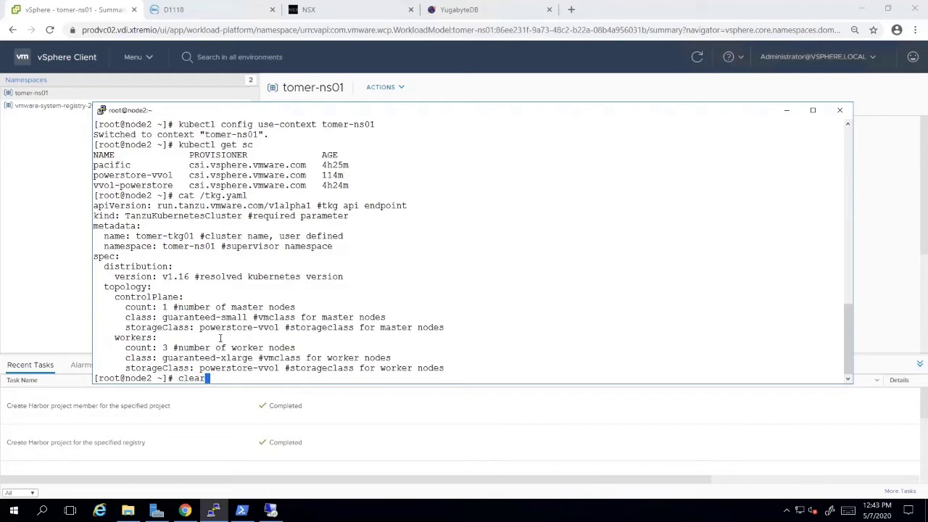
key(Return)
text(kube)
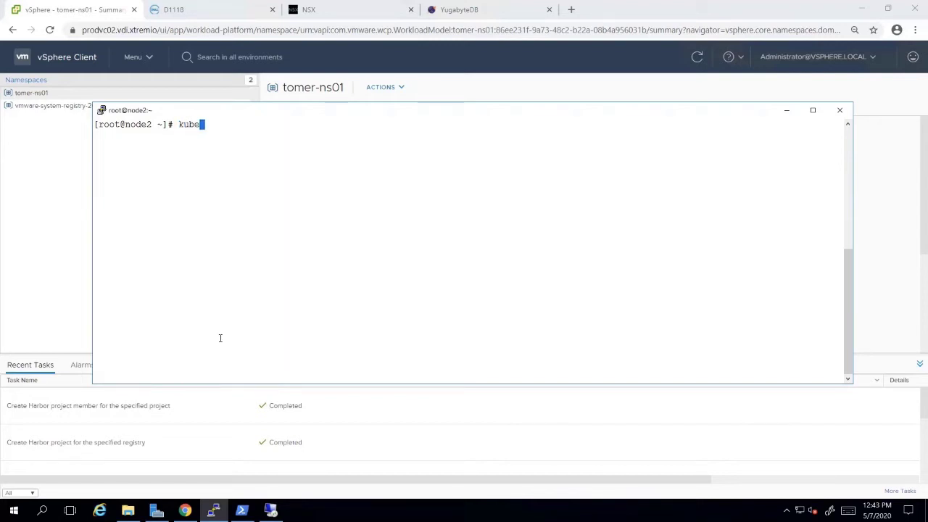
text(ctl create -f /tkg)
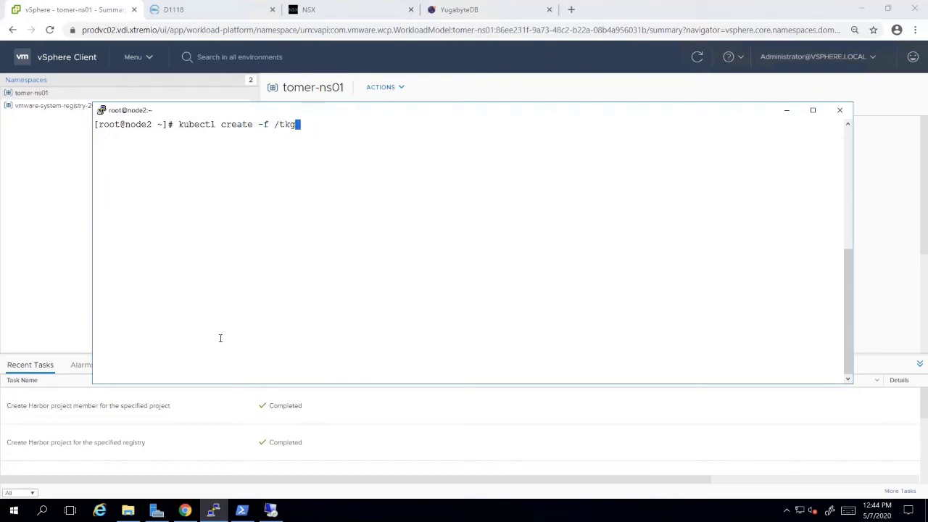
key(Tab)
key(Return)
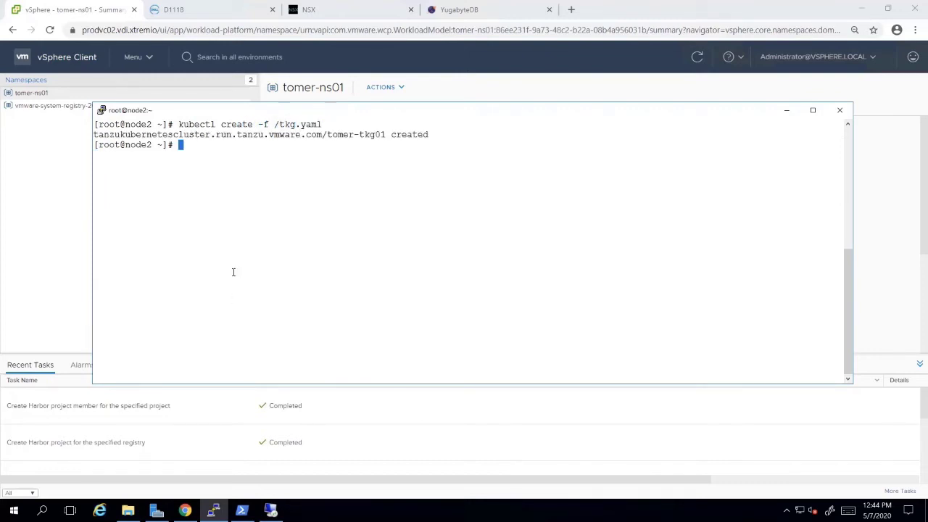
- Open Hosts and Clusters from the vSphere Client home and refresh to reveal tomer-tkg01's VMs
click(72, 58)
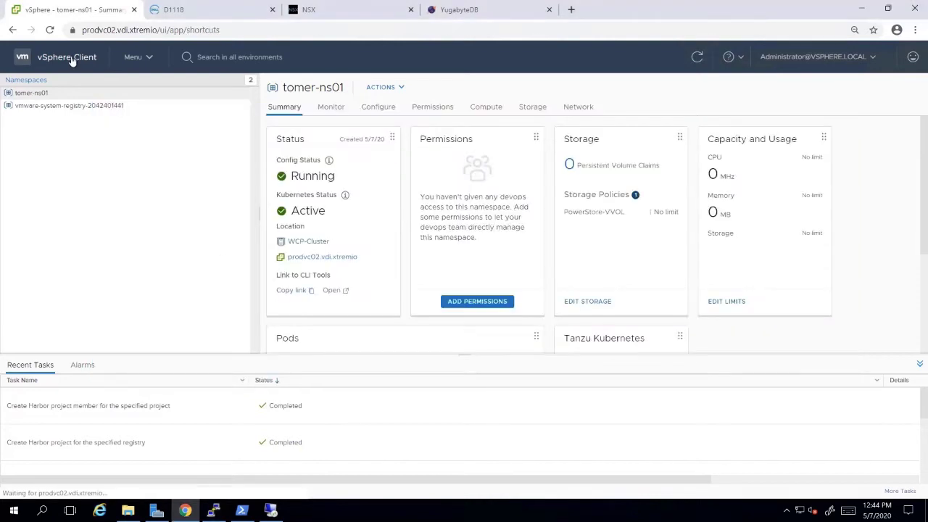
click(292, 142)
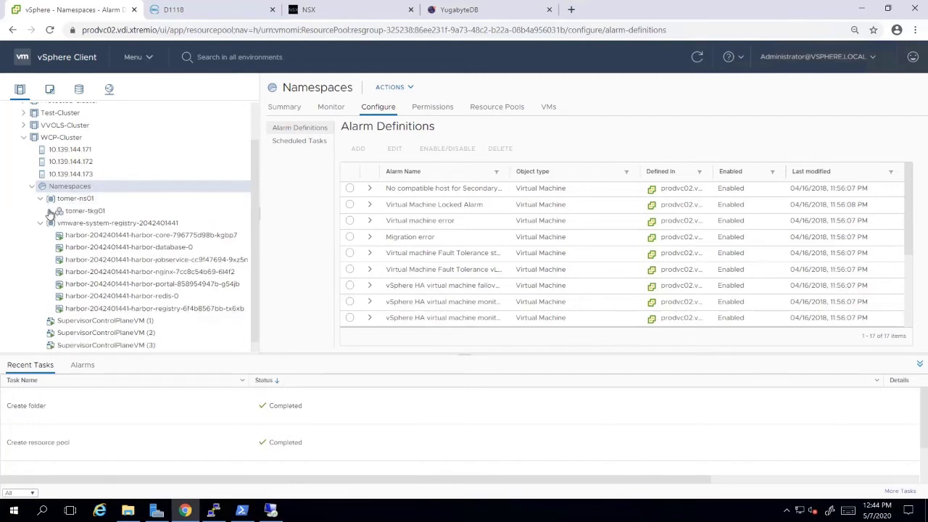
click(698, 58)
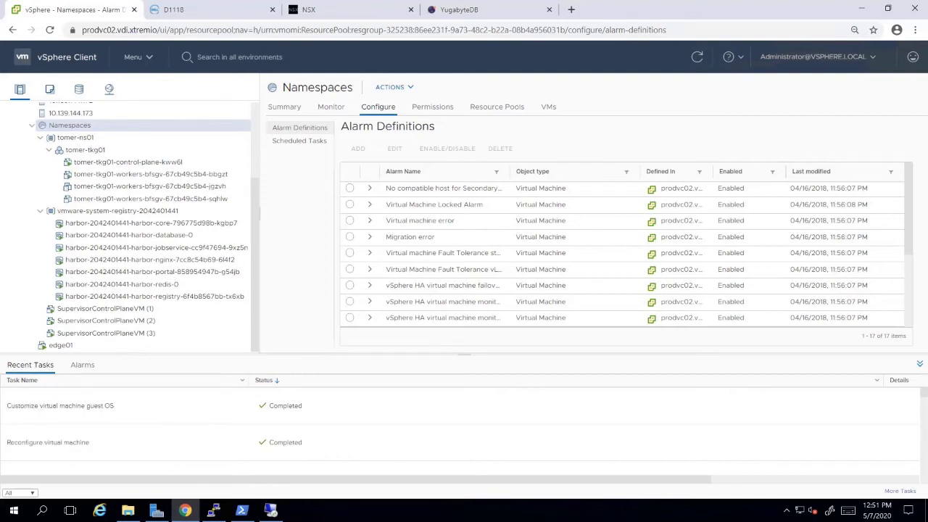
- View the cluster's Tier-1 gateway topology with its VMs expanded, then list load balancers
click(335, 8)
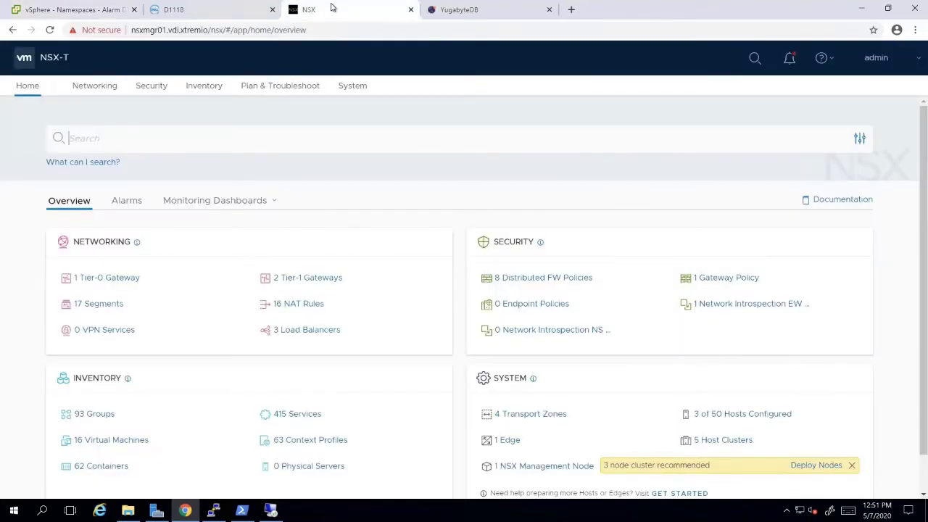
click(95, 86)
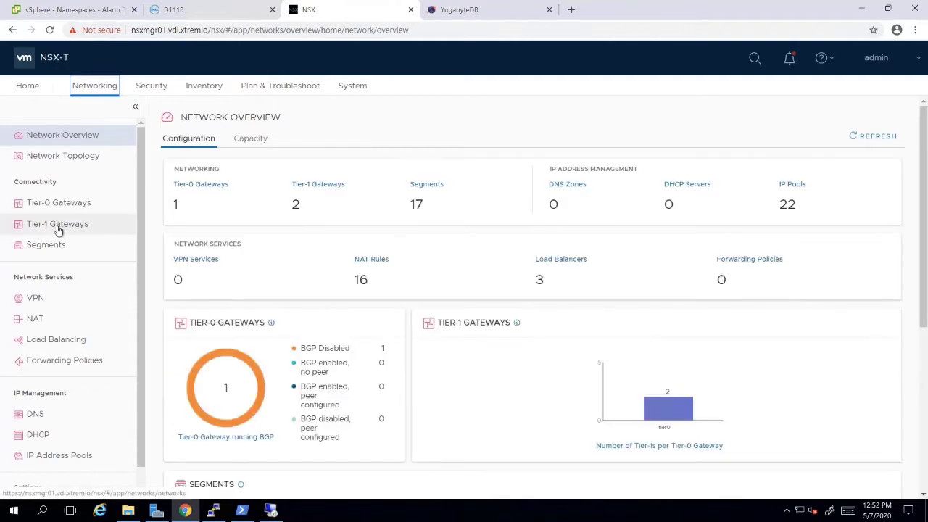
click(58, 225)
click(217, 231)
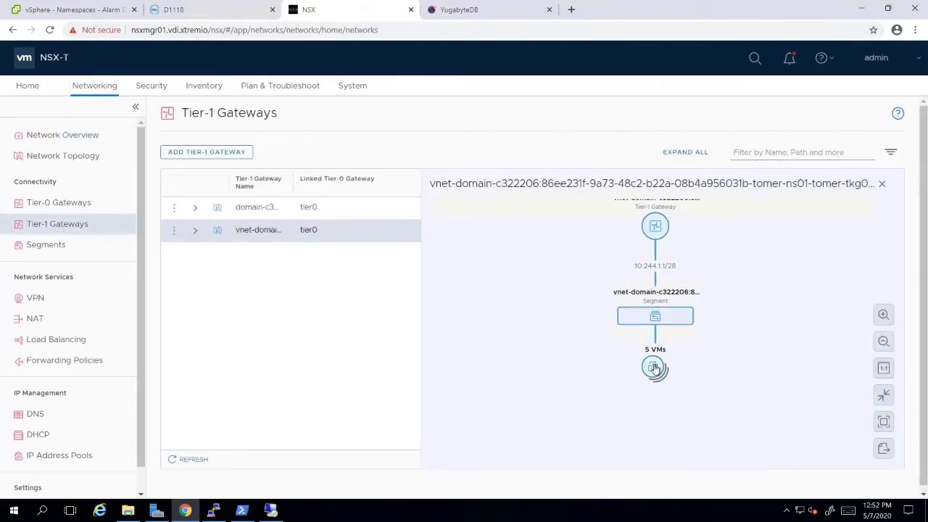
click(653, 368)
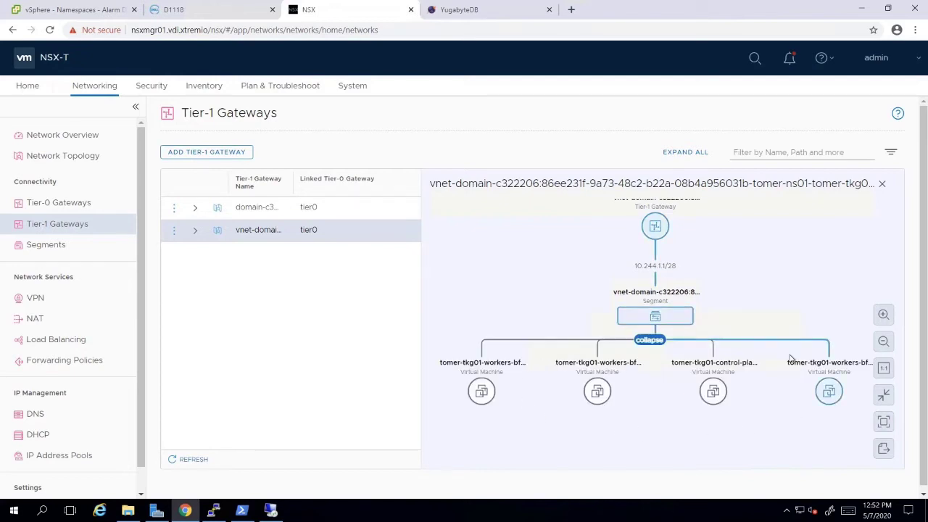
click(55, 341)
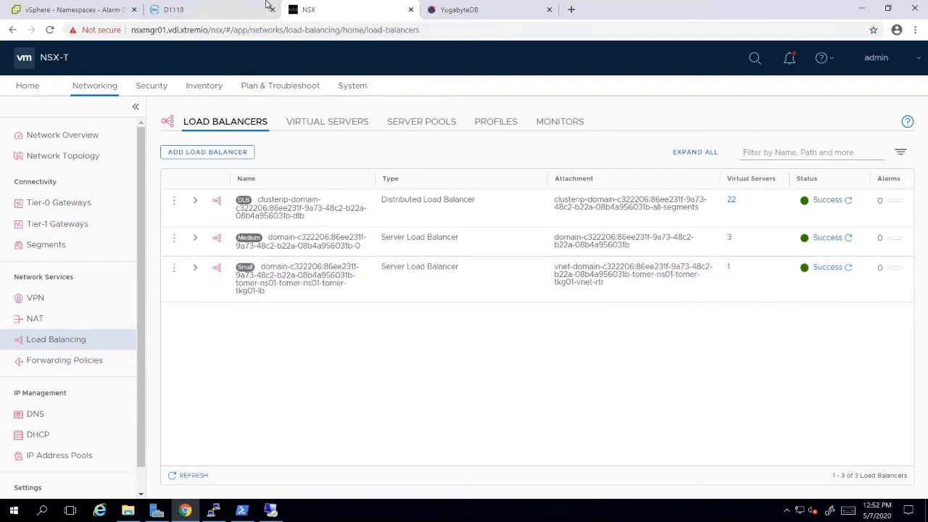
- Open the PowerStore D1118 storage container's Virtual Volumes to see tomer-tkg01's 15 vVols
click(216, 9)
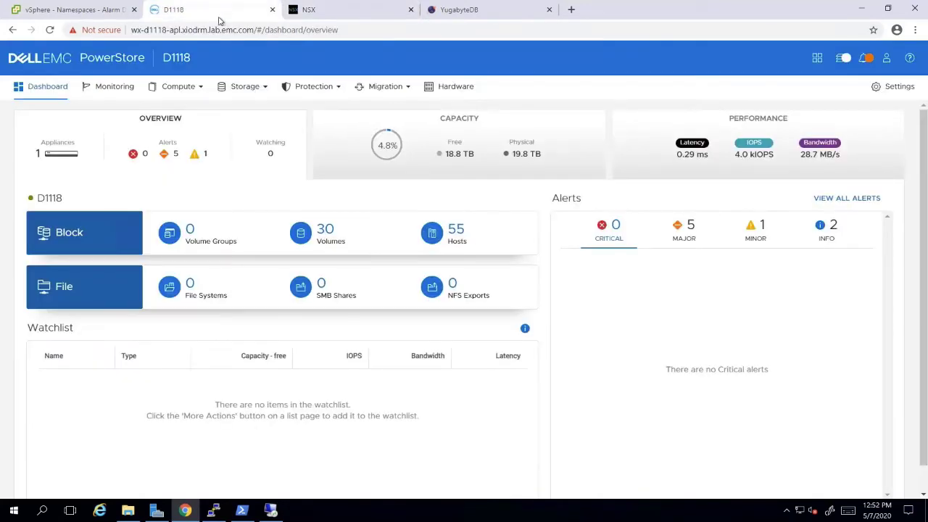
click(244, 87)
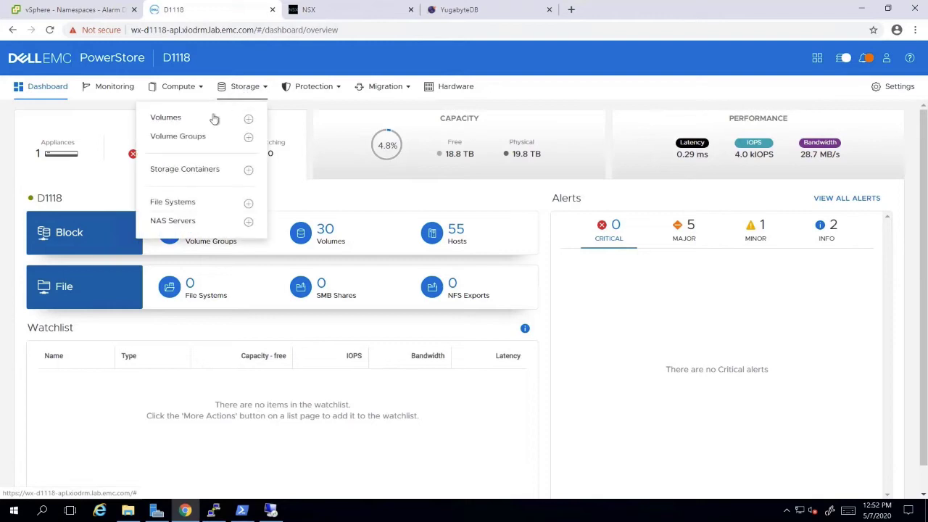
click(200, 174)
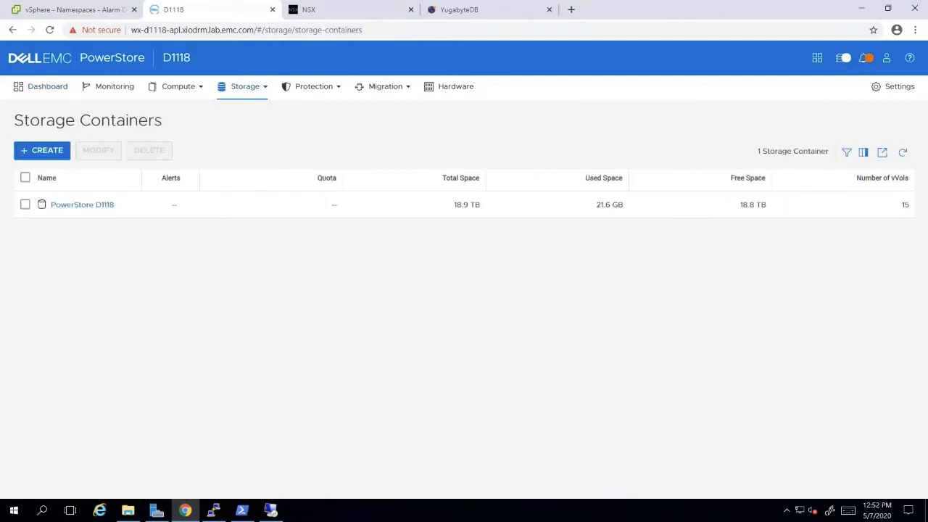
click(79, 205)
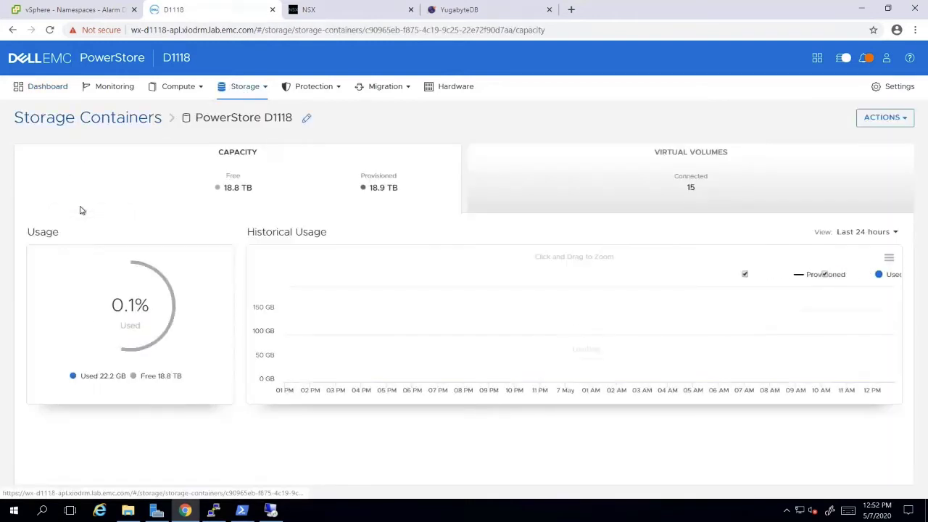
click(678, 179)
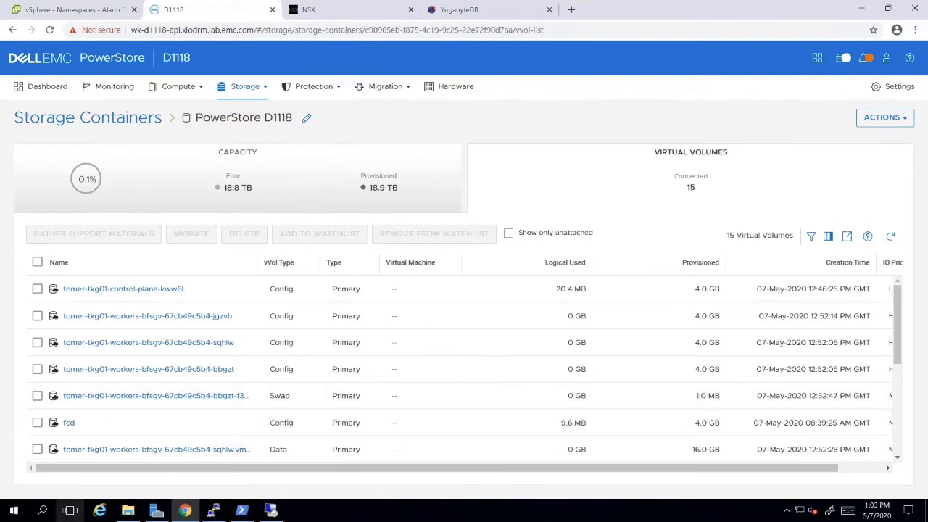
- Log in to the tomer-tkg01 cluster with the pasted kubectl vsphere login command
click(215, 510)
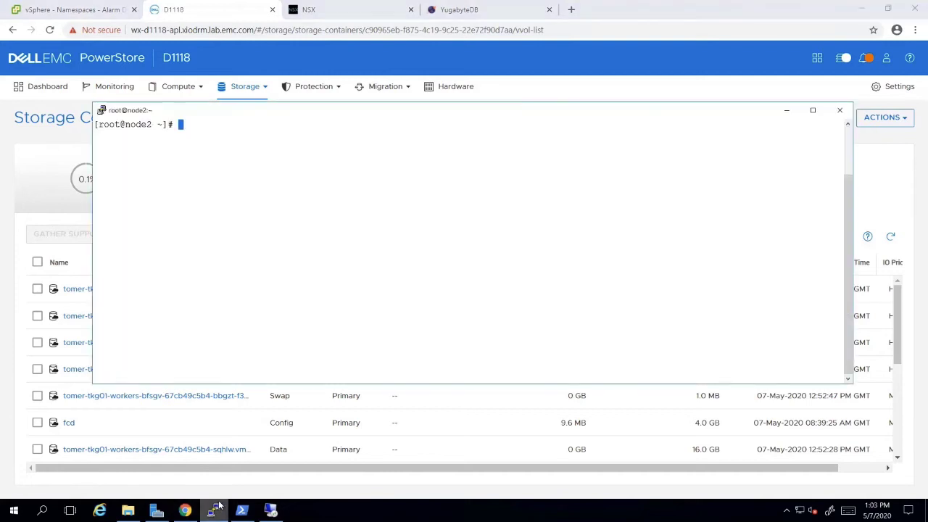
right_click(254, 240)
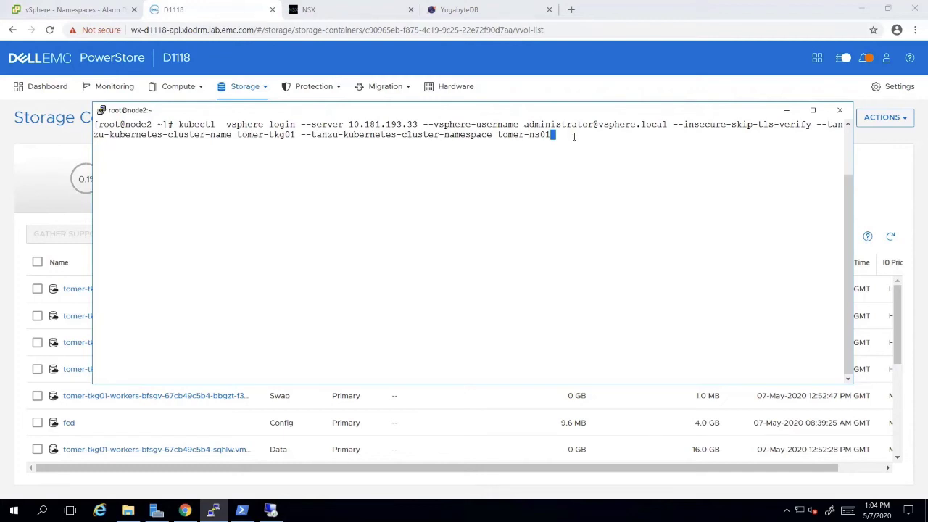
key(Return)
key(Return)
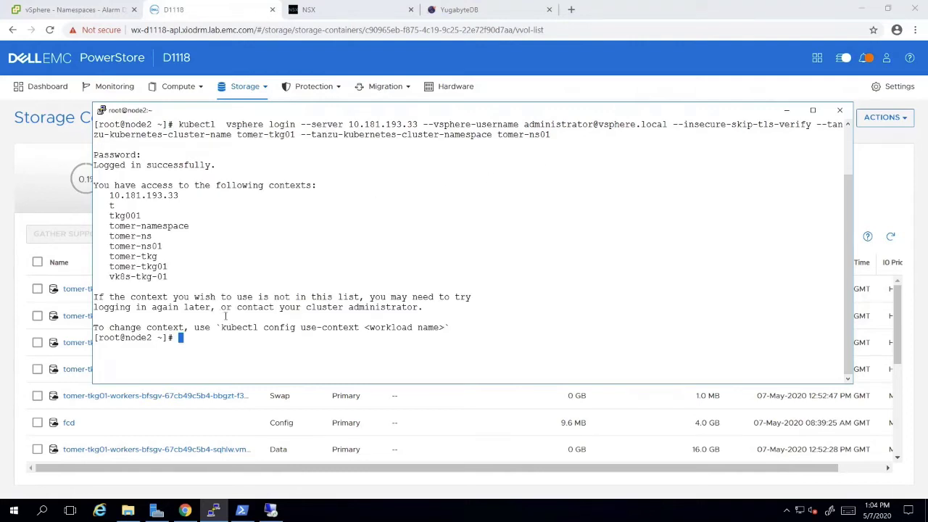
- Clear the screen, confirm four Ready nodes with 'kubectl get nodes', and return to vSphere Client
text(clear)
key(Return)
text(kubectl get nodes)
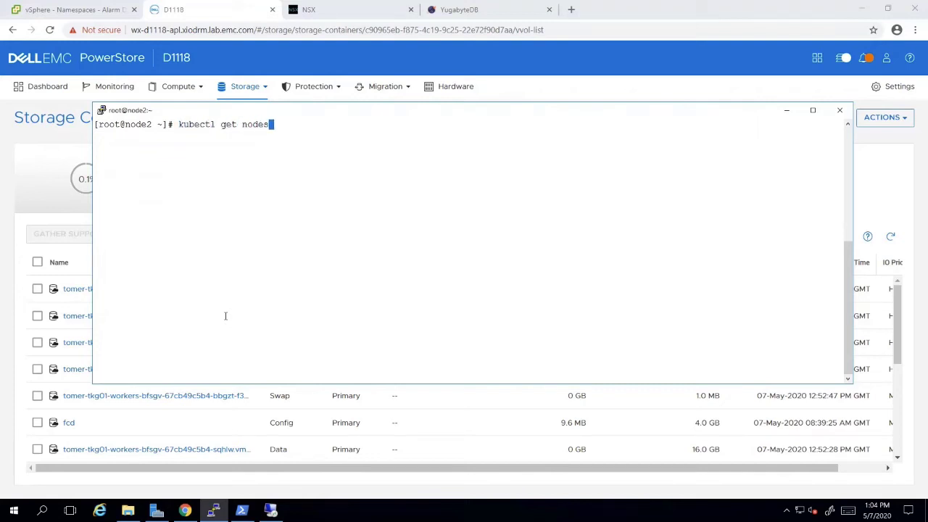
key(Return)
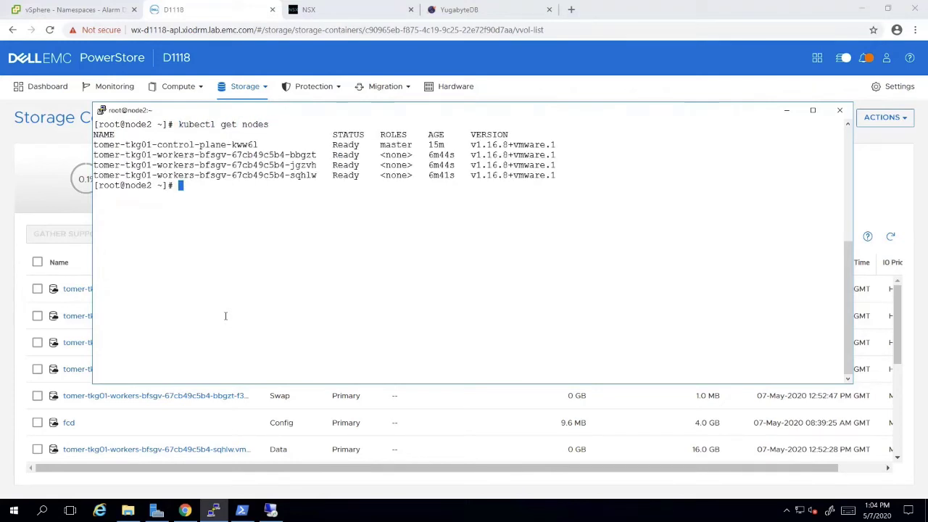
click(76, 13)
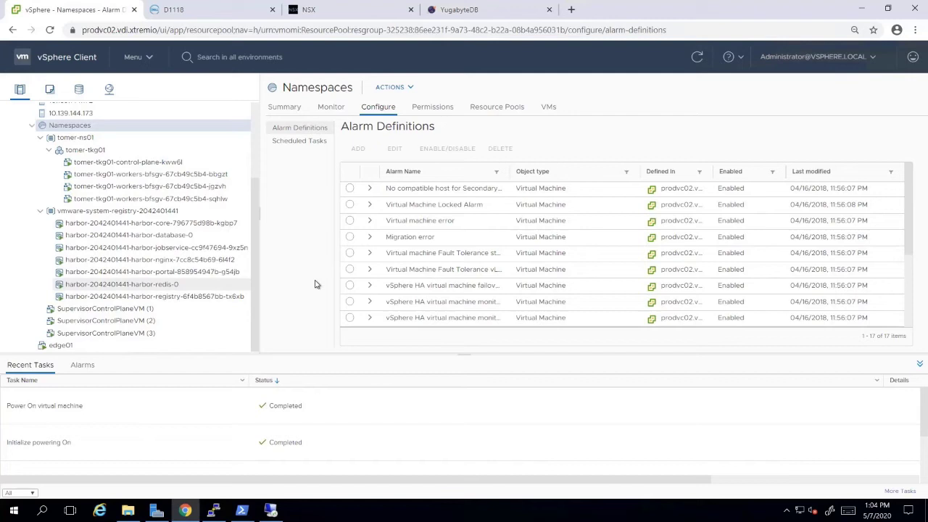
- Deploy YugabyteDB with 'kubectl create -f /yuga.yaml' and watch its pods until running
key(alt+Tab)
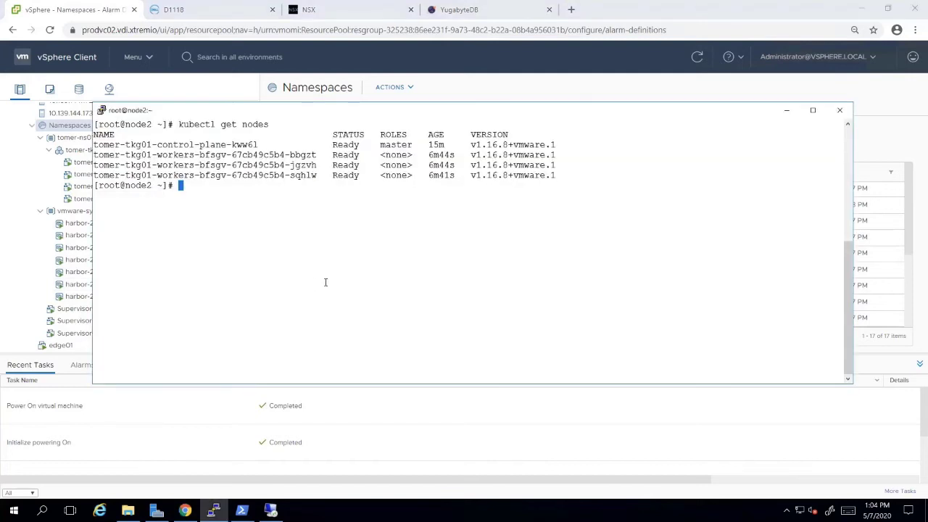
text(kubectl create -f /)
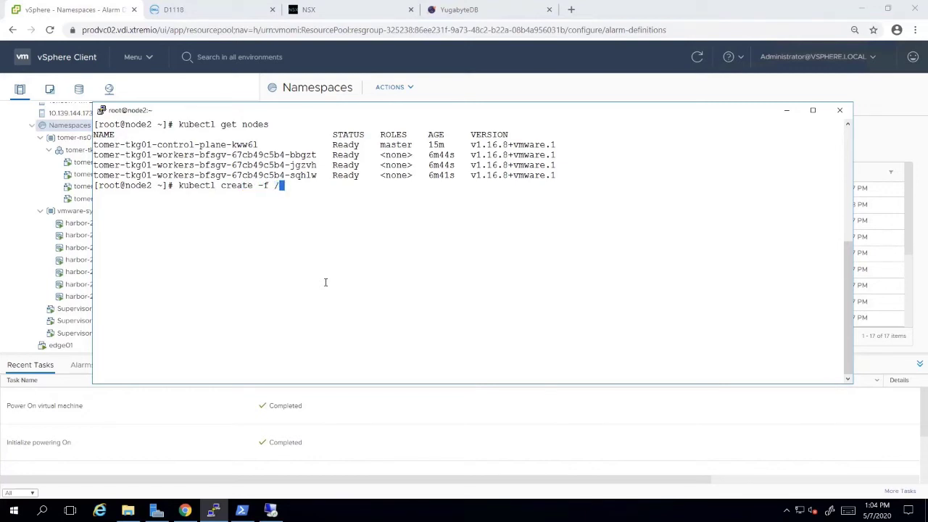
text(yu)
key(Tab)
key(Return)
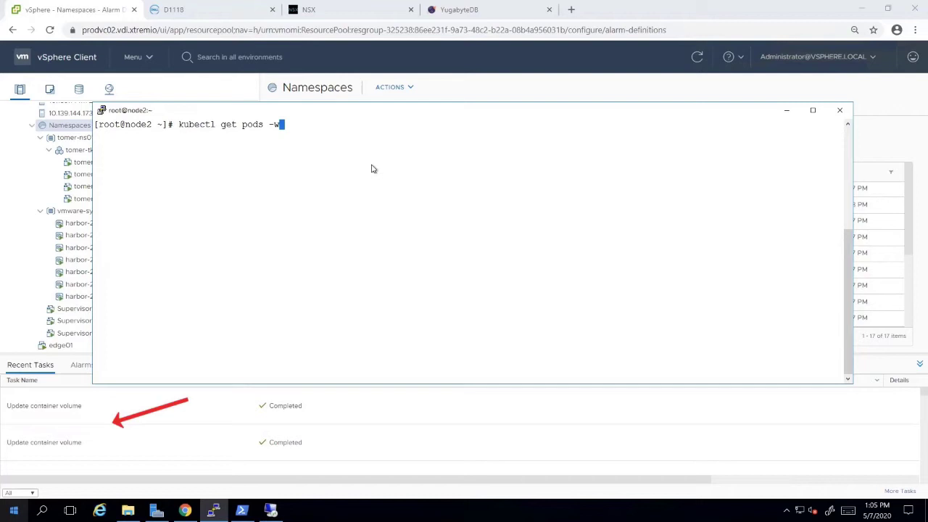
key(Return)
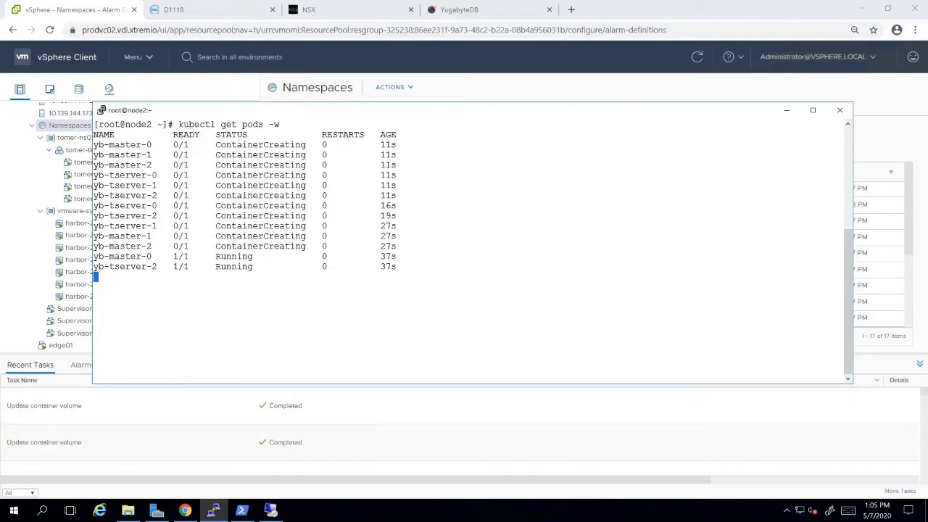
key(ctrl+c)
- List services with 'kubectl get svc' and select the yb-master-ui external IP and port
text(clear)
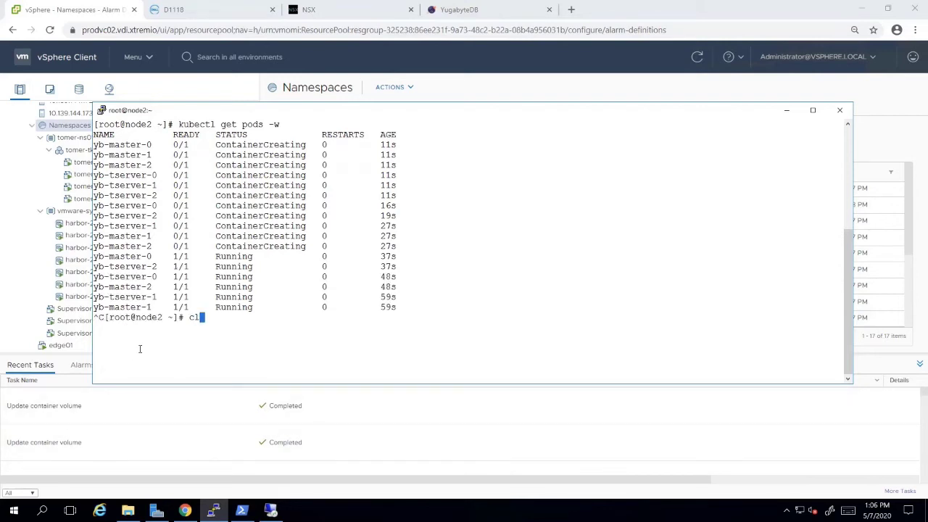
key(Return)
text(kubectl get svc)
key(Return)
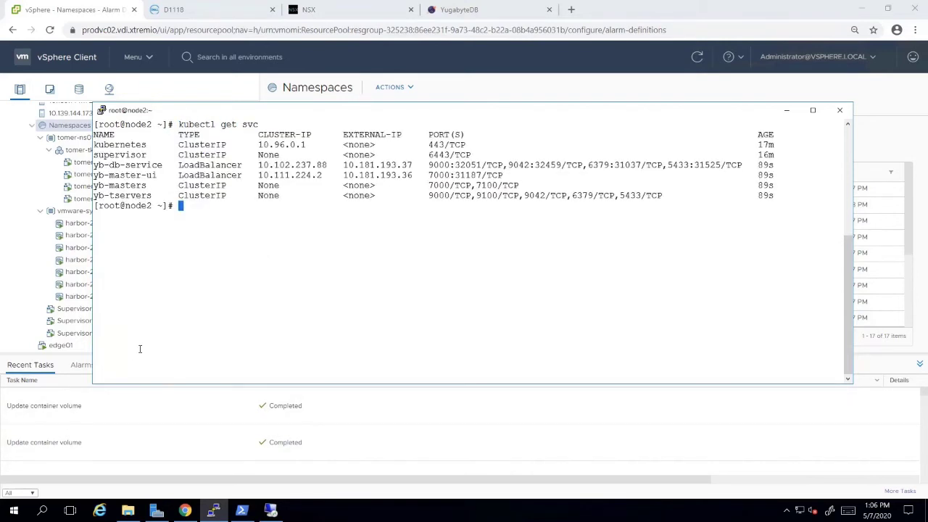
drag(345, 174, 449, 175)
- Load the YugabyteDB Admin UI at 10.181.193.36:7000 in the browser's NSX tab
click(344, 18)
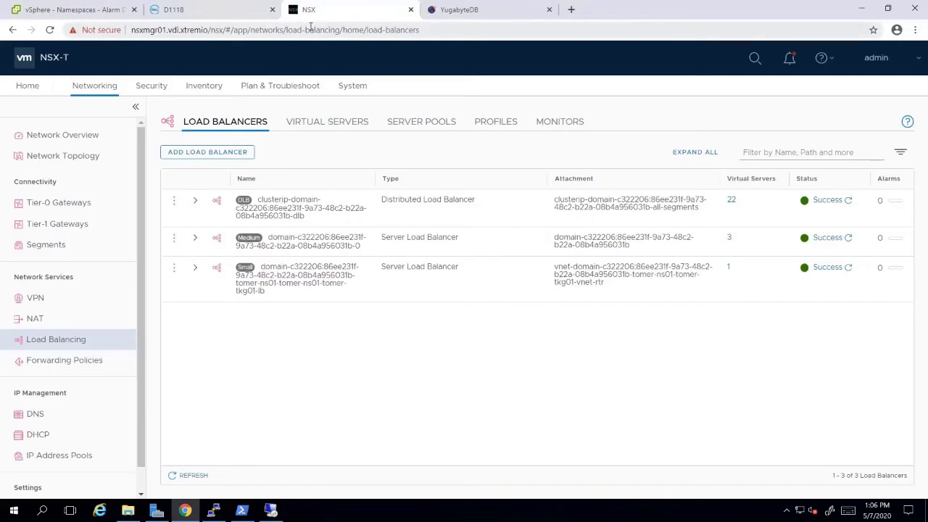
click(140, 29)
key(ctrl+v)
click(140, 30)
key(BackSpace)
text(:)
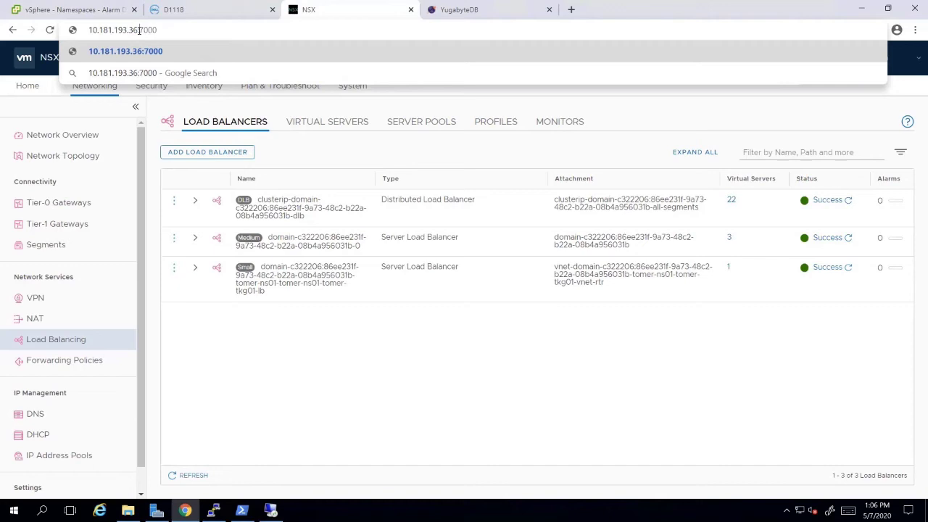
key(Return)
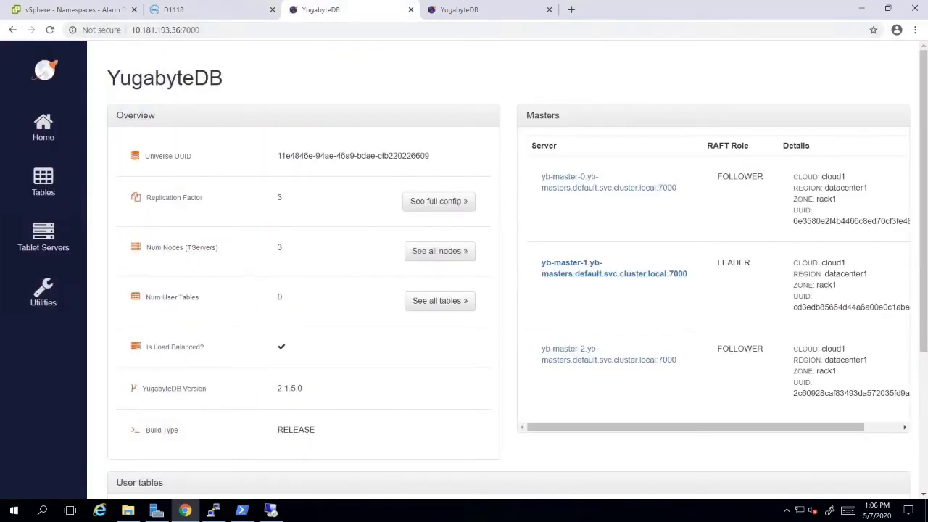
- On the D1118 dashboard, open the PowerStore D1118 storage container and list its 27 virtual volumes
click(186, 15)
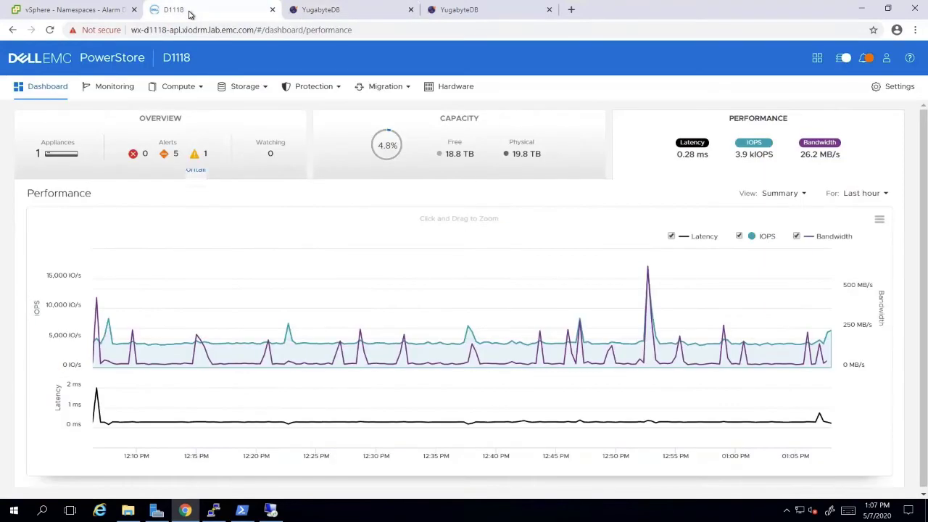
click(246, 86)
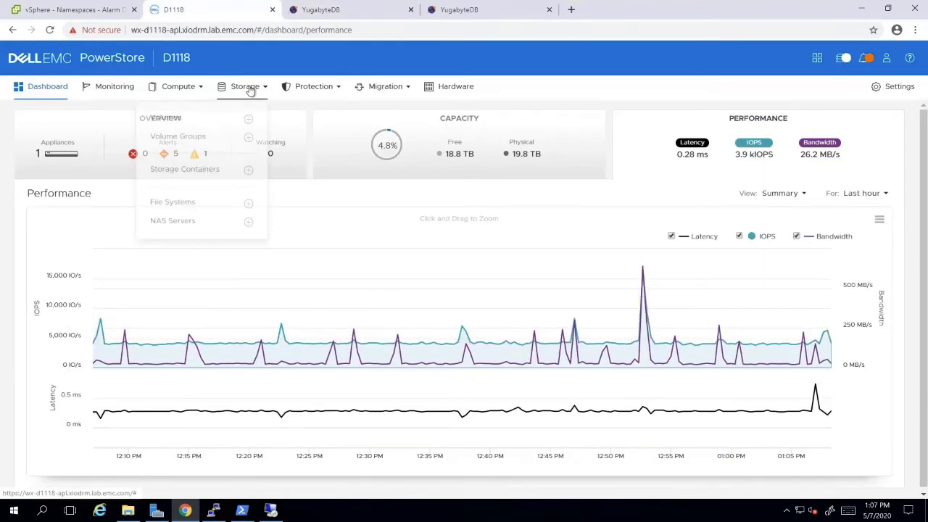
click(192, 175)
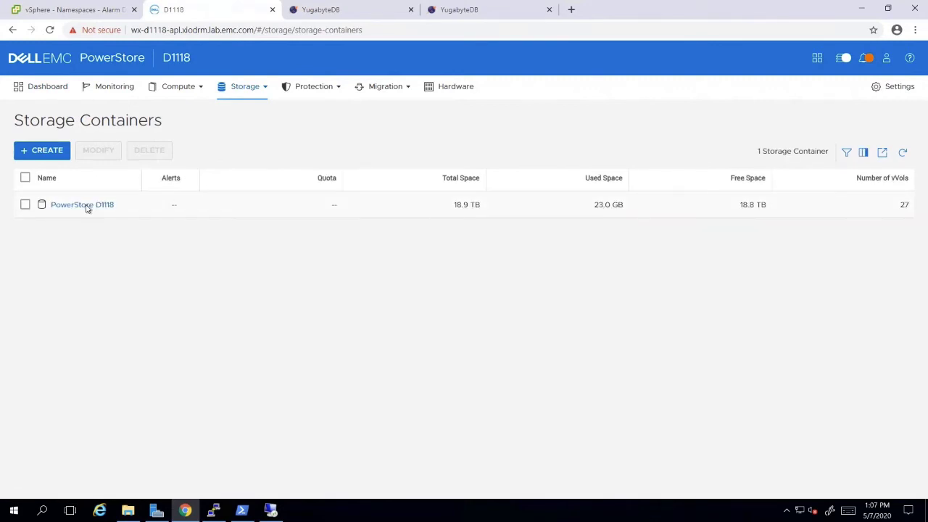
click(85, 206)
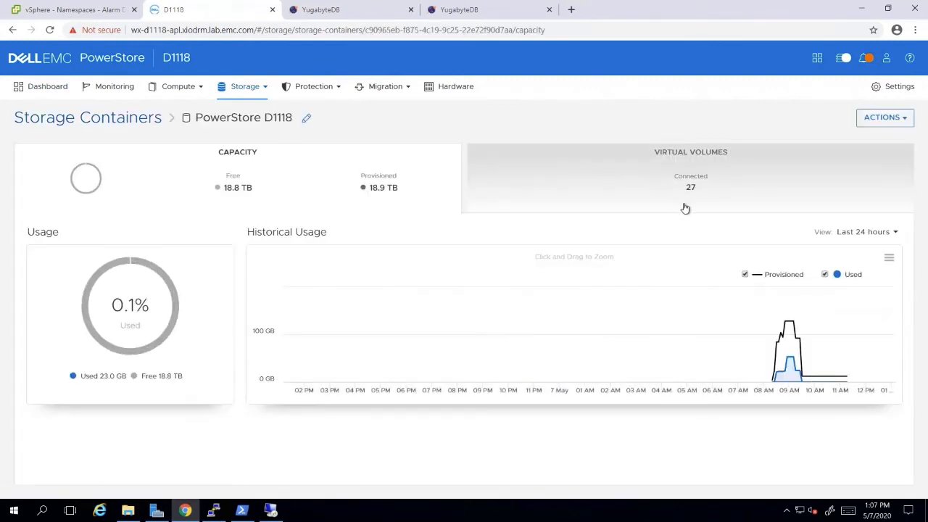
click(629, 187)
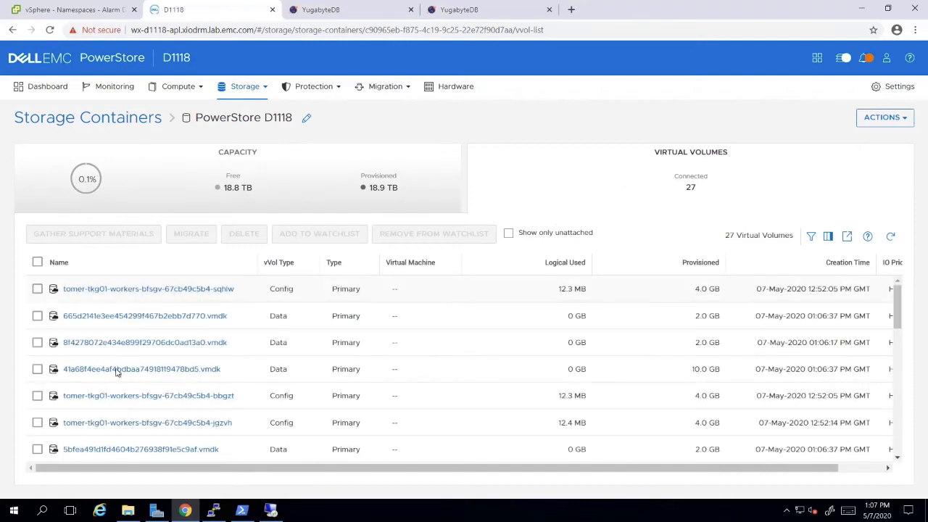
scroll(233, 328, down, 10)
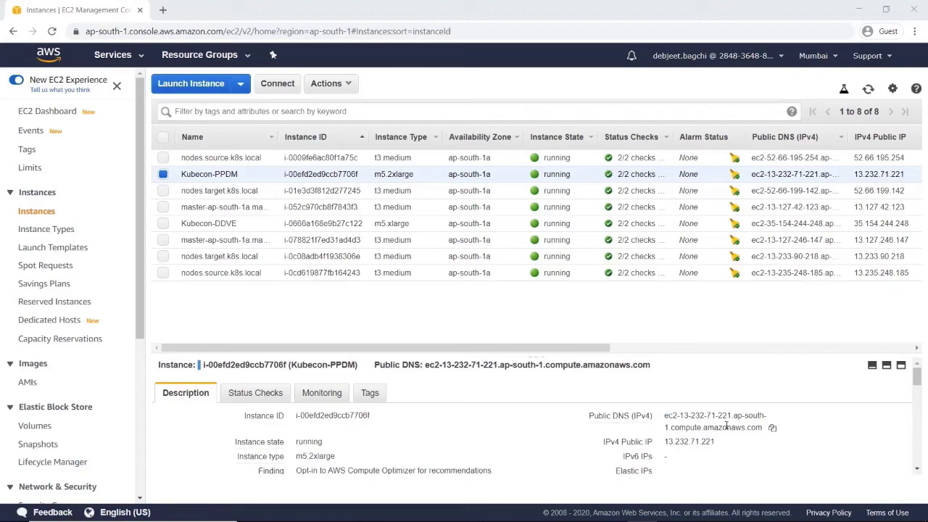
- Run kubectl get nodes, get sc, get ns, and get pods,pvc -n mysqlkubecon
key(alt+Tab)
text(kubectl get nodes)
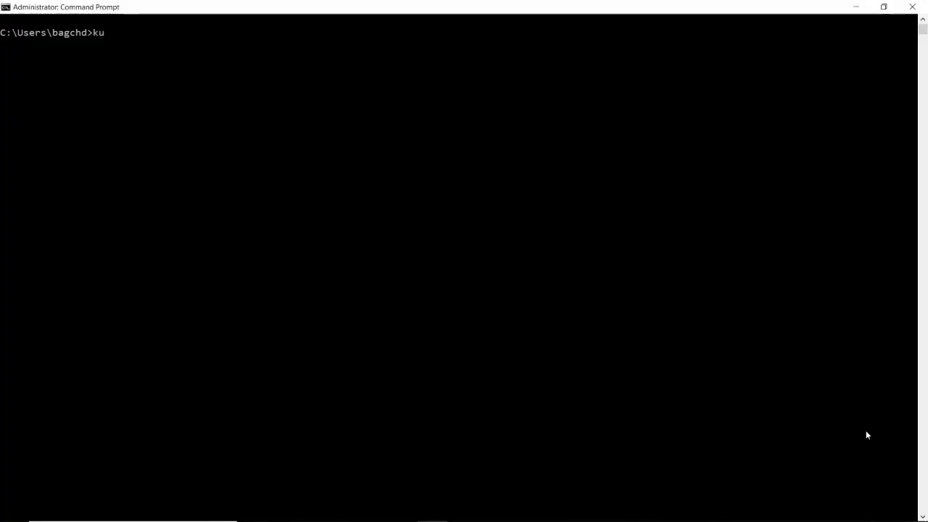
key(Return)
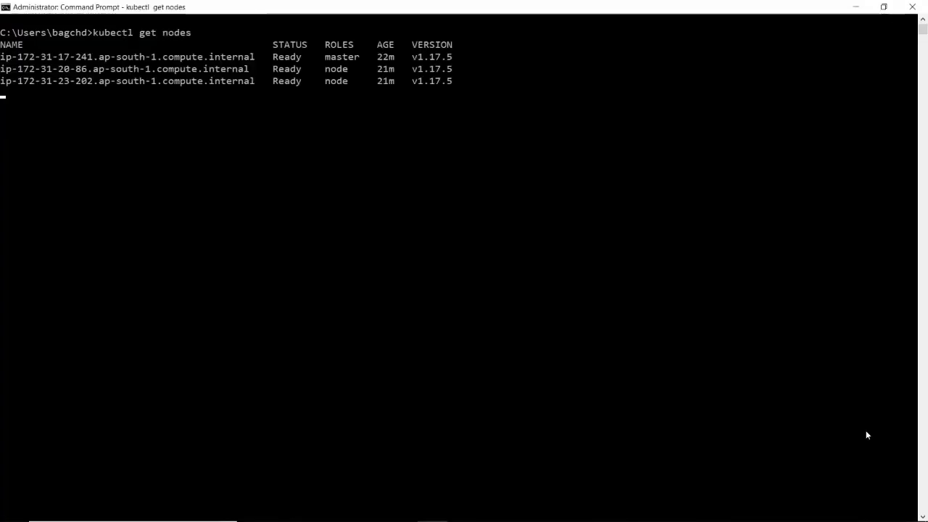
text(kubectl get sc)
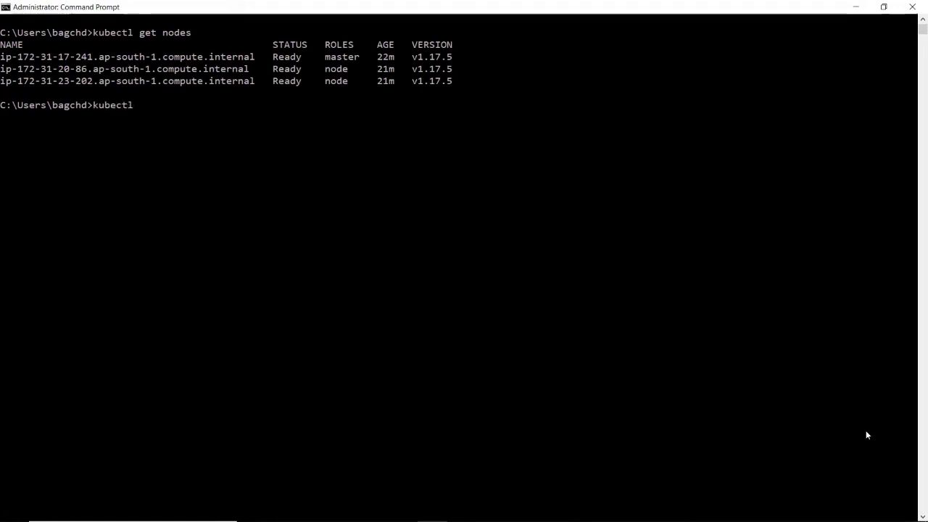
key(Return)
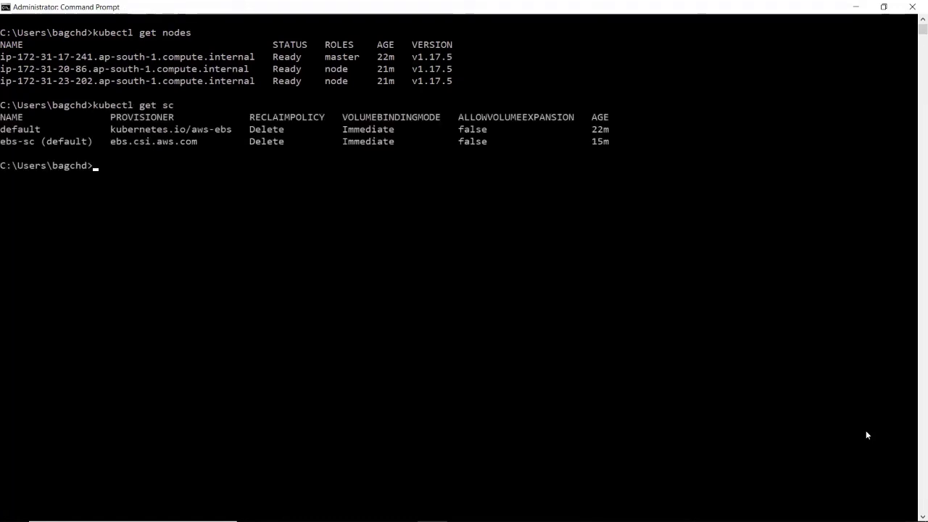
text(kubectl get ns)
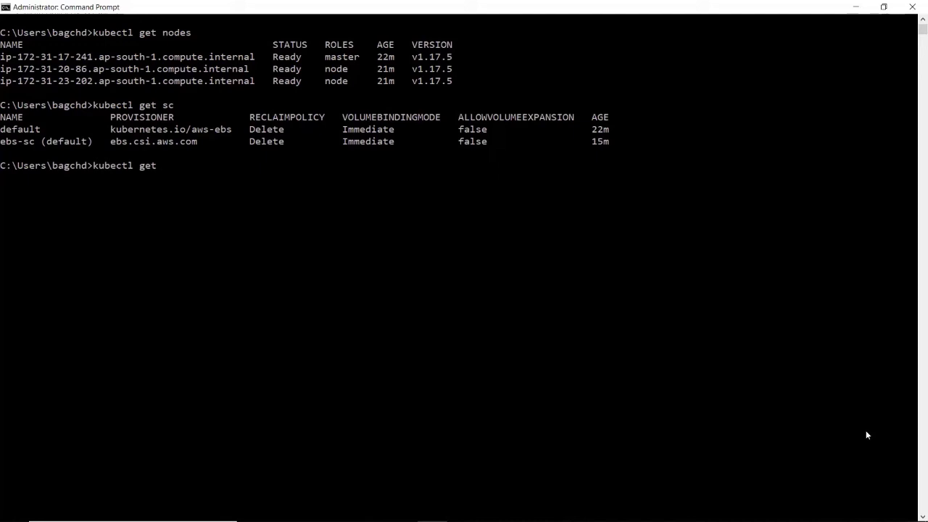
key(Return)
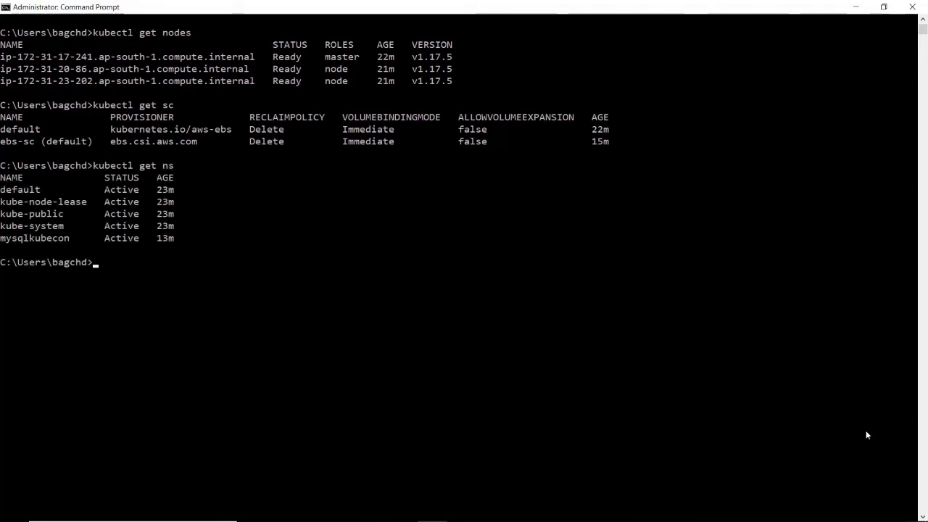
text(kubectl get pod)
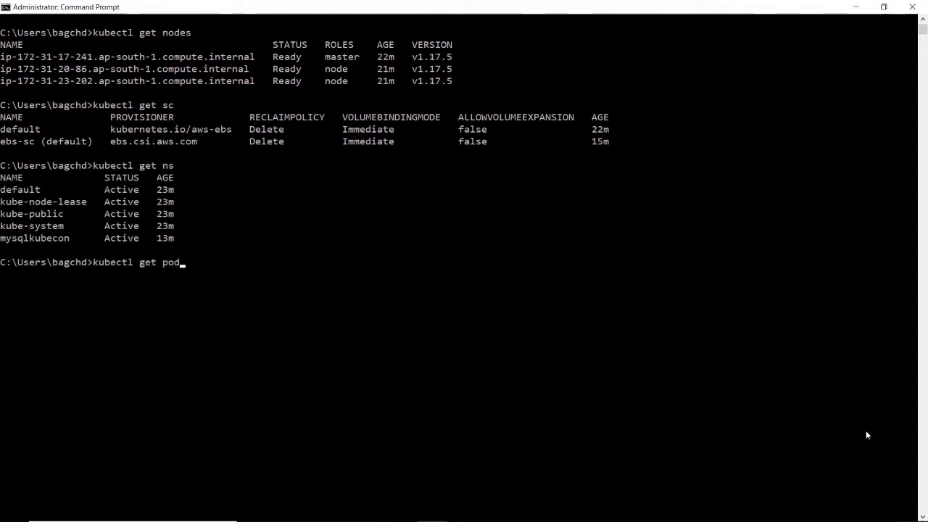
text(s,pvc -n mysqlkubecon)
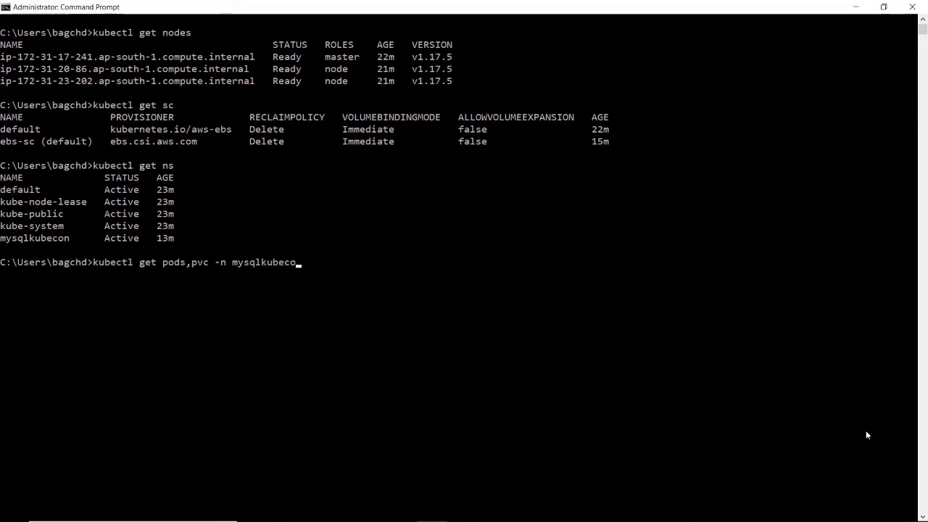
key(Return)
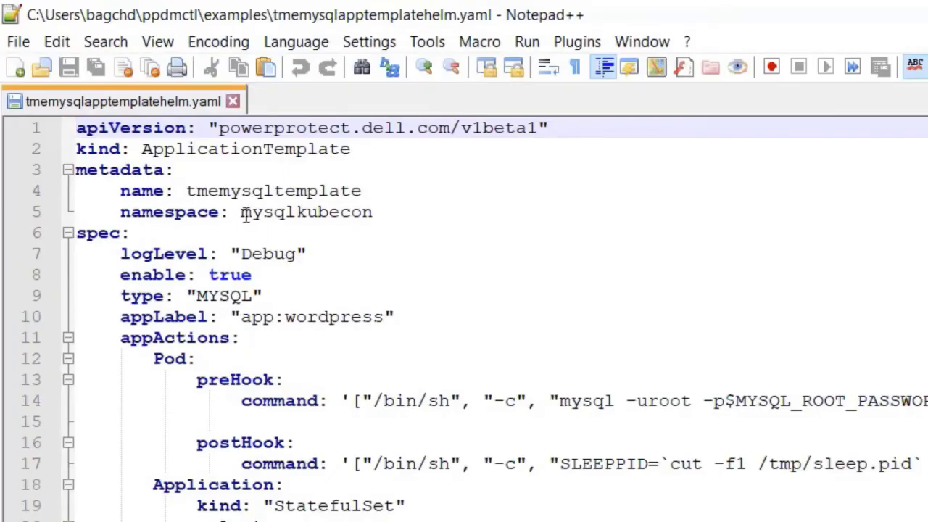
- Select the template's mysqlkubecon namespace and app:wordpress label, then copy Kubecon-PPDM's public DNS
drag(208, 143, 231, 143)
drag(276, 212, 373, 210)
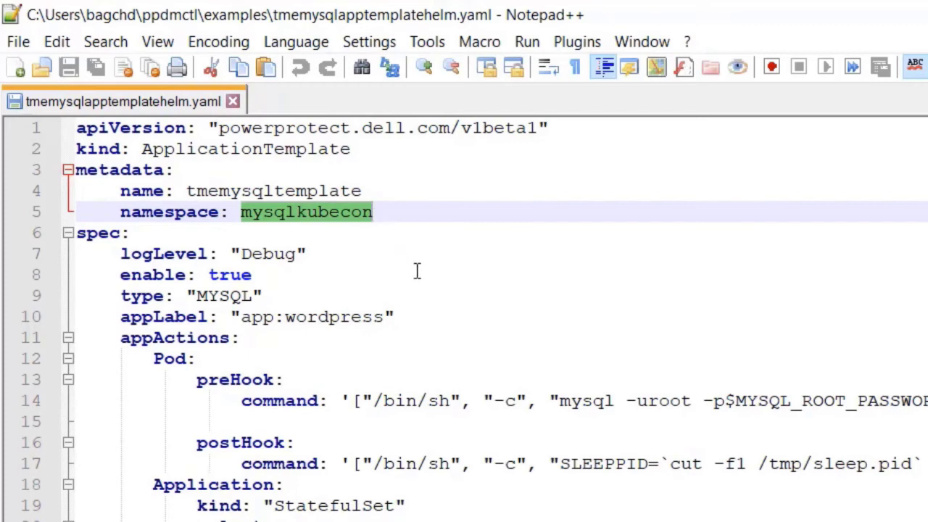
click(245, 319)
drag(245, 319, 387, 319)
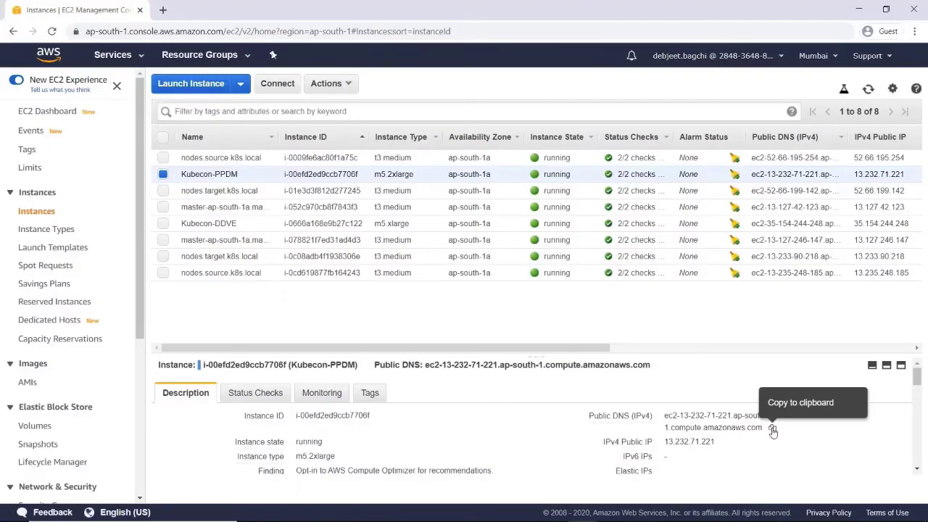
click(773, 430)
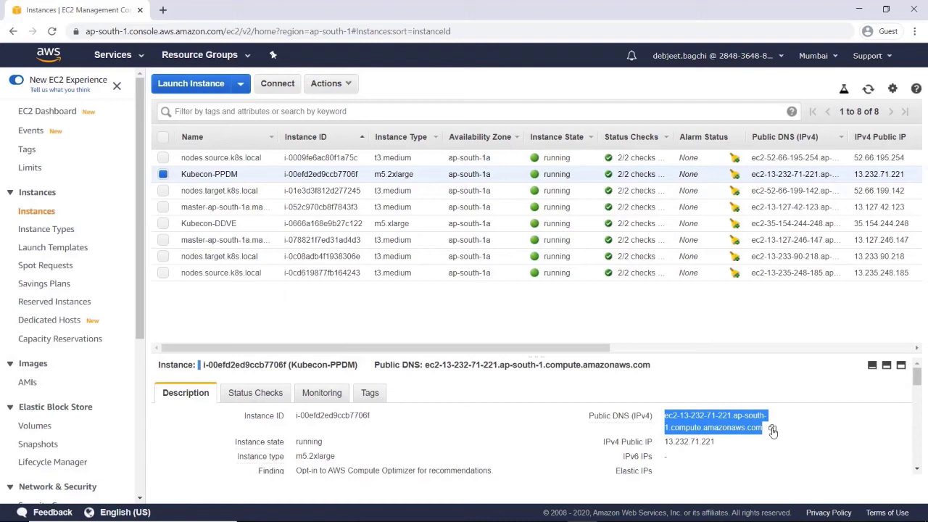
- Open PowerProtect Data Manager in a new tab and sign in as admin with the password
click(162, 10)
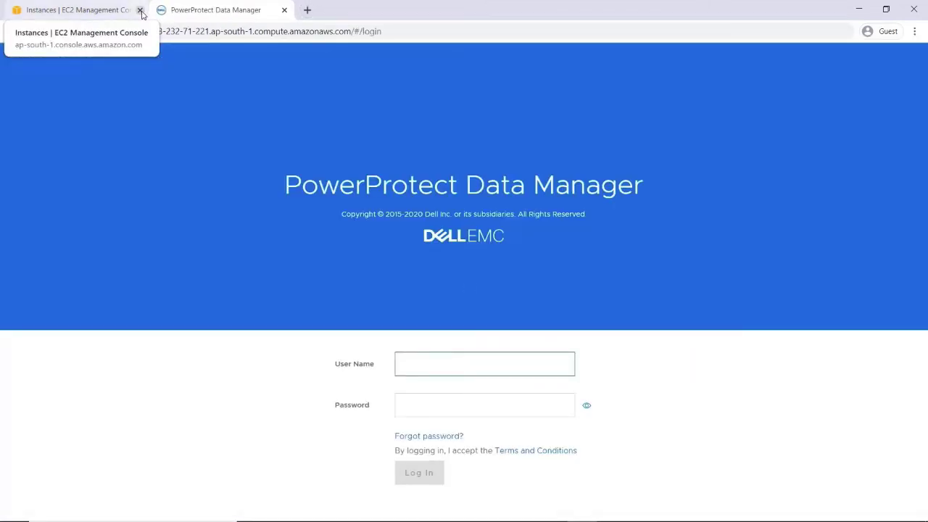
click(140, 10)
text(a)
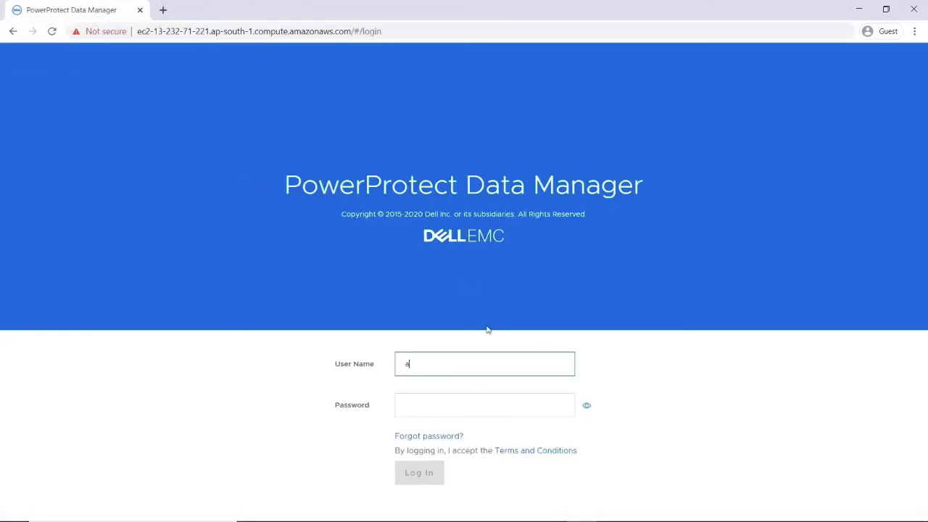
text(dmin)
key(Tab)
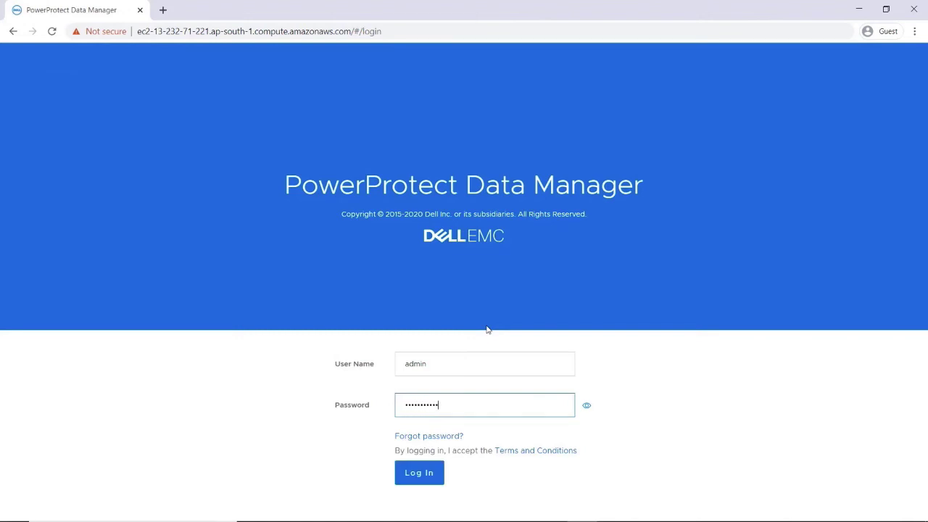
click(417, 473)
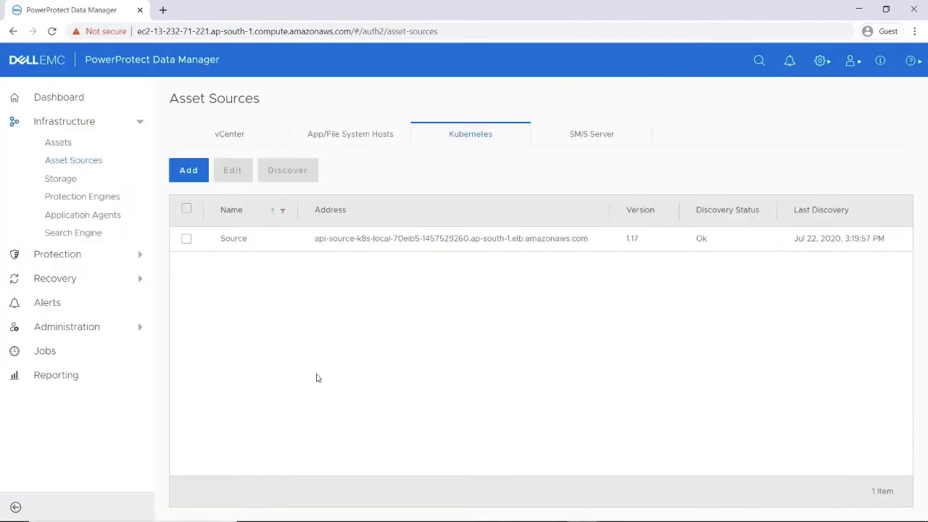
- Add a Kubernetes protection policy named TME-Kubecon and advance to its Purpose step
click(65, 255)
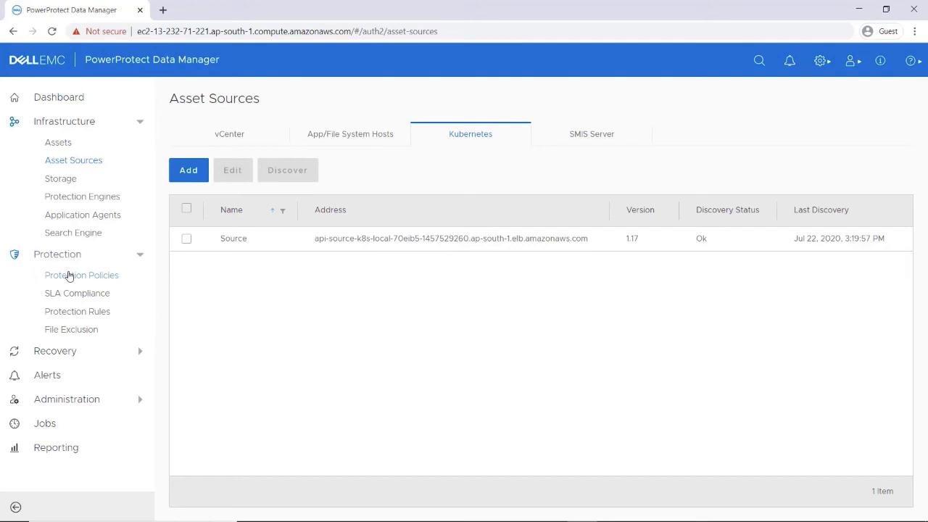
click(68, 275)
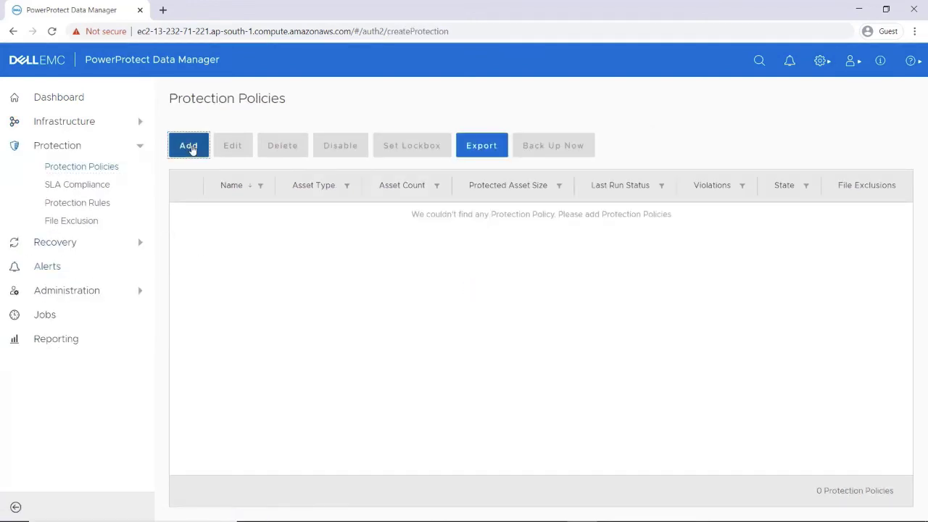
click(190, 149)
click(317, 155)
text(TME)
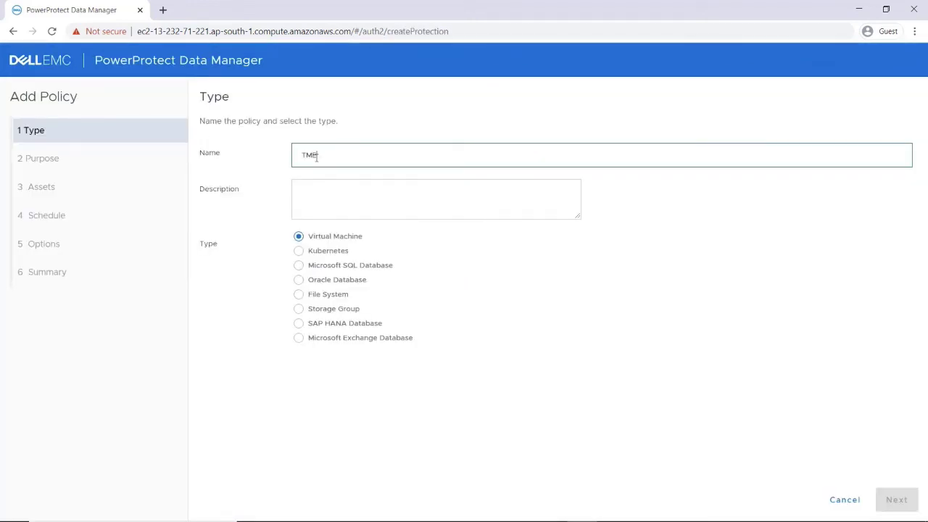
text(-Kubecon)
click(327, 252)
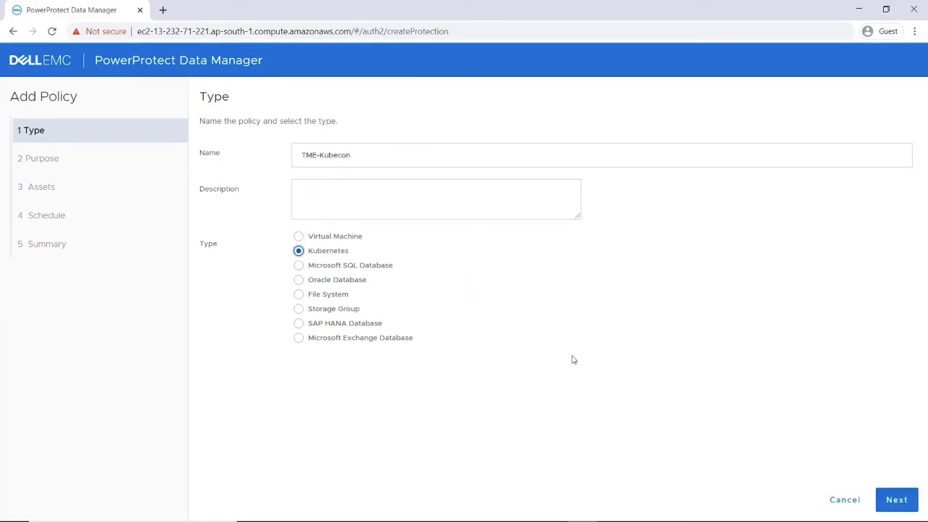
click(896, 500)
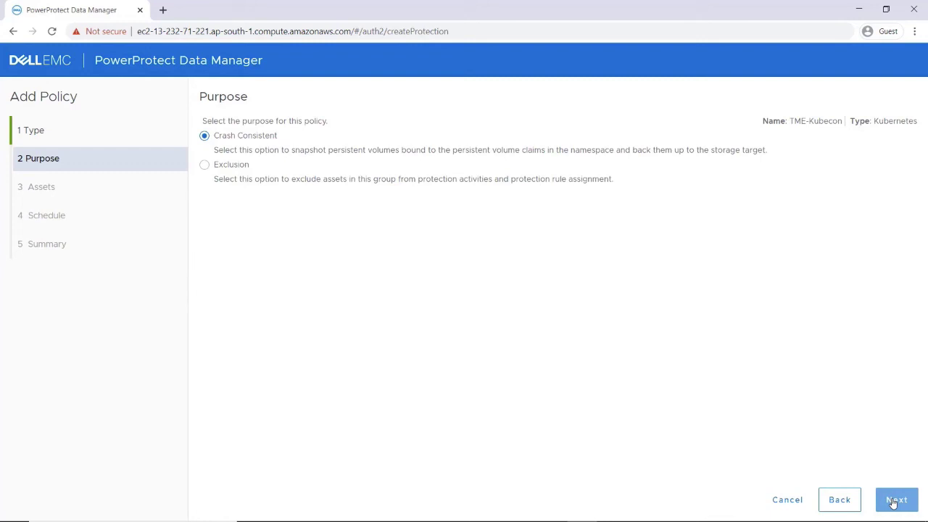
- Keep Crash Consistent and protect the mysqlkubecon namespace with its MySQL volume claim included
click(895, 499)
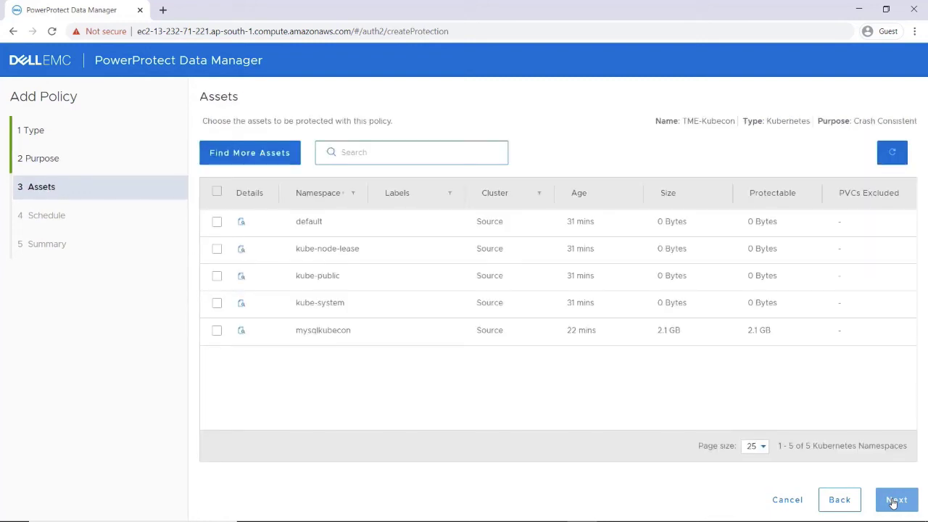
click(216, 331)
click(601, 330)
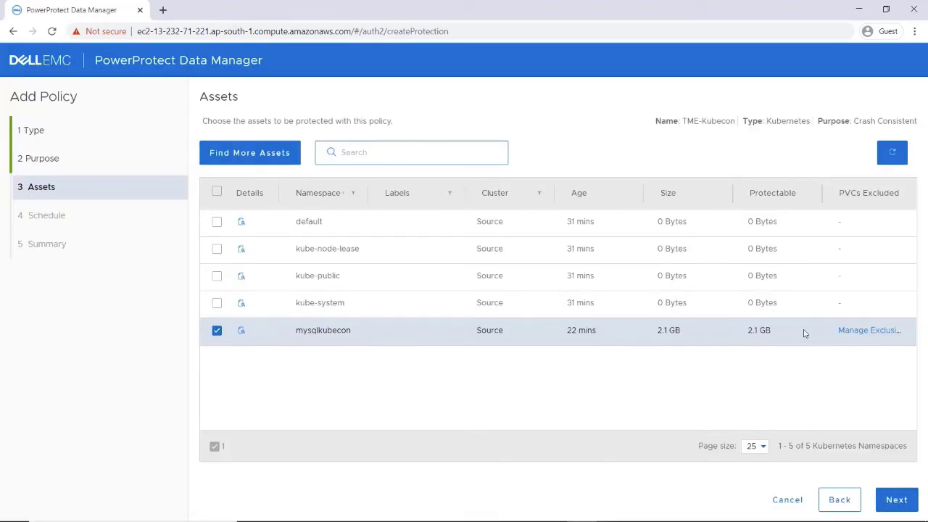
click(849, 332)
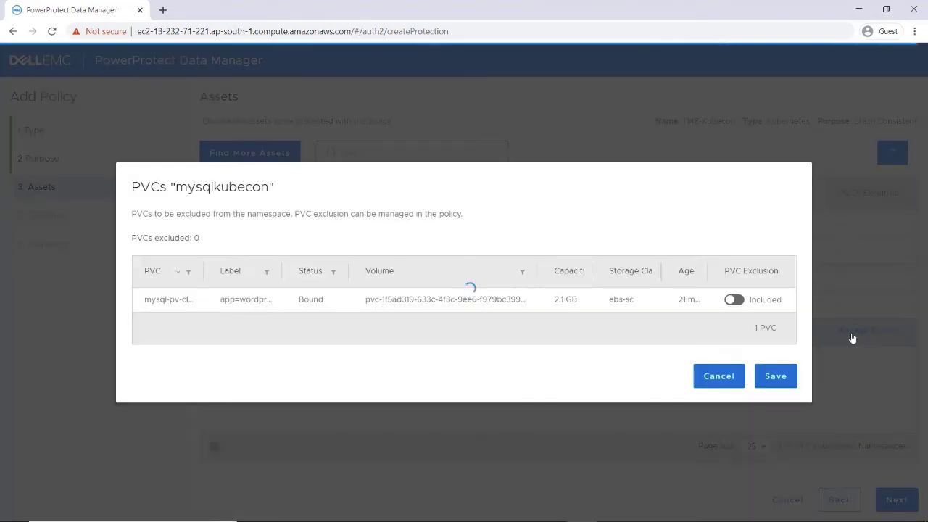
click(735, 302)
click(735, 301)
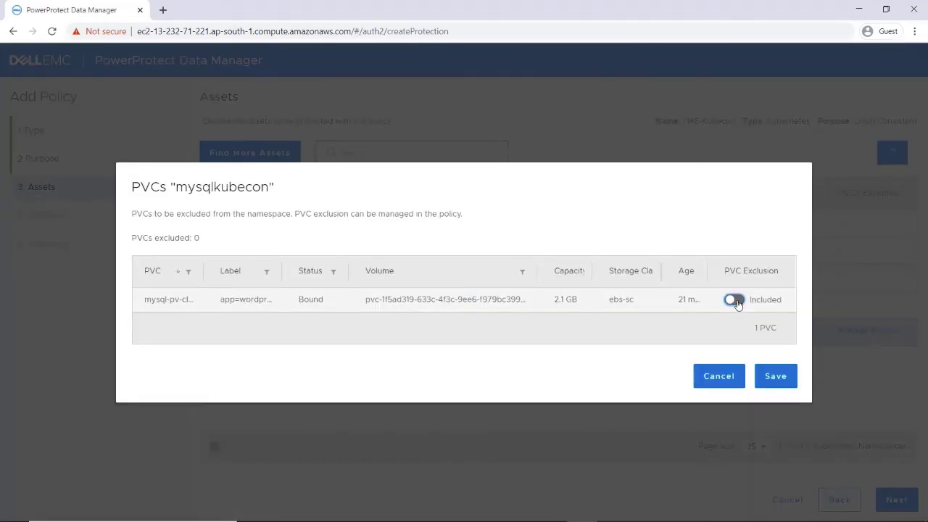
click(722, 381)
click(894, 500)
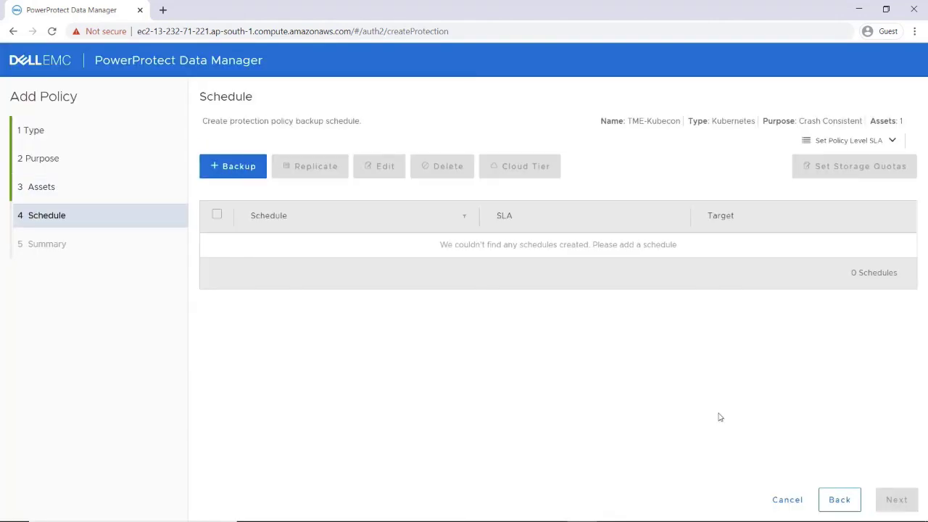
- Add an hourly primary backup schedule with 1-day retention
click(239, 166)
click(259, 239)
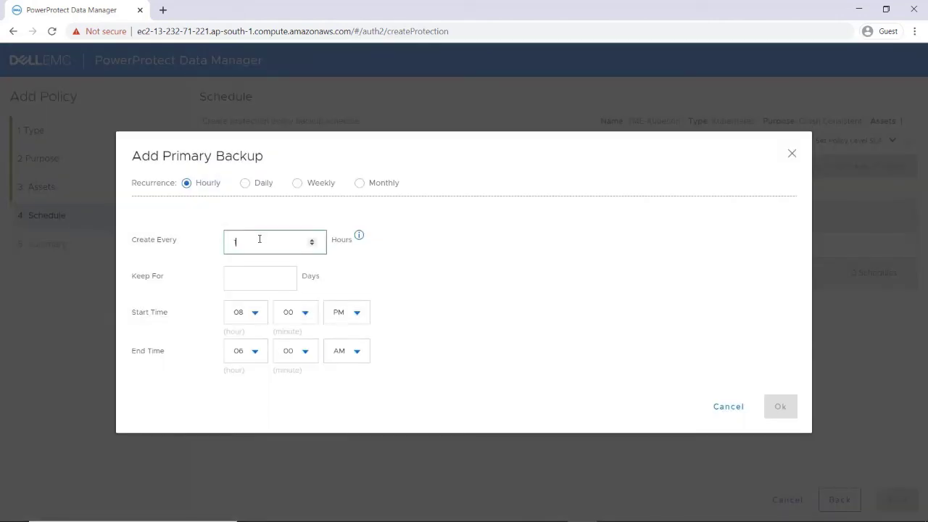
click(254, 276)
text(1)
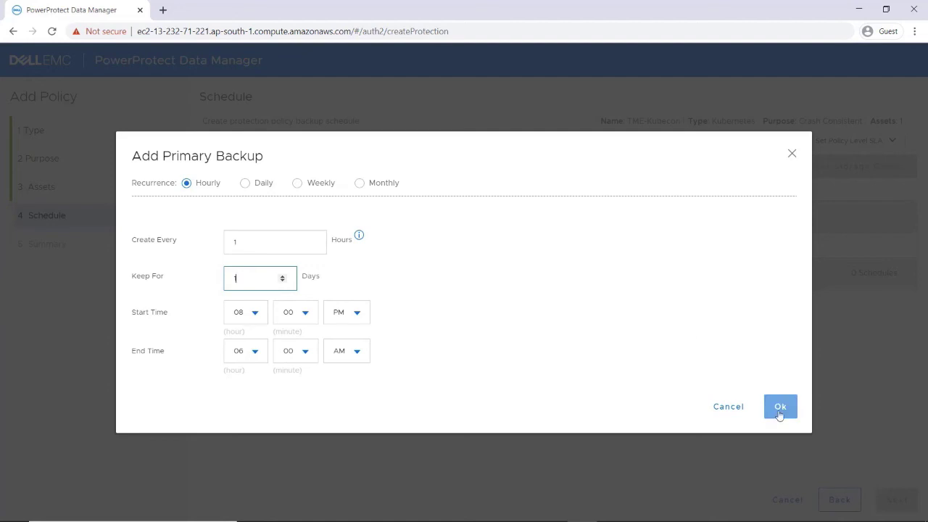
click(779, 408)
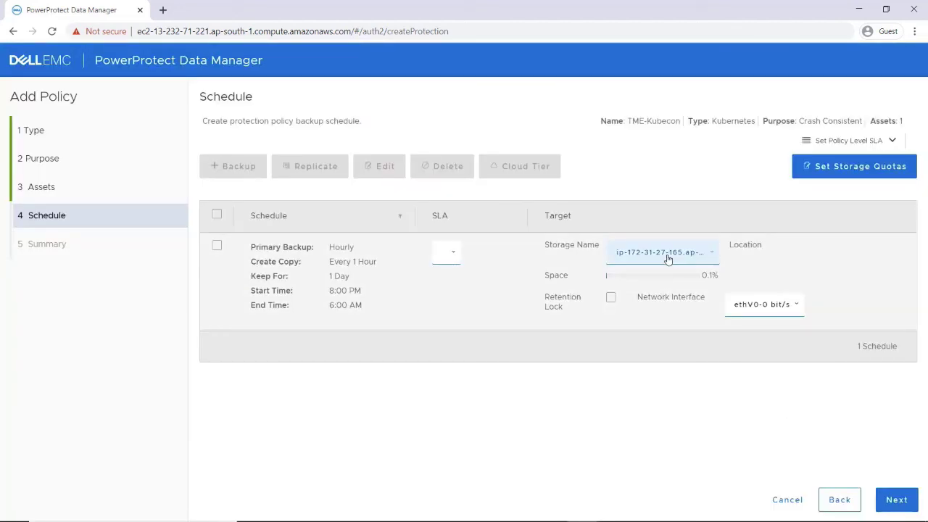
click(667, 259)
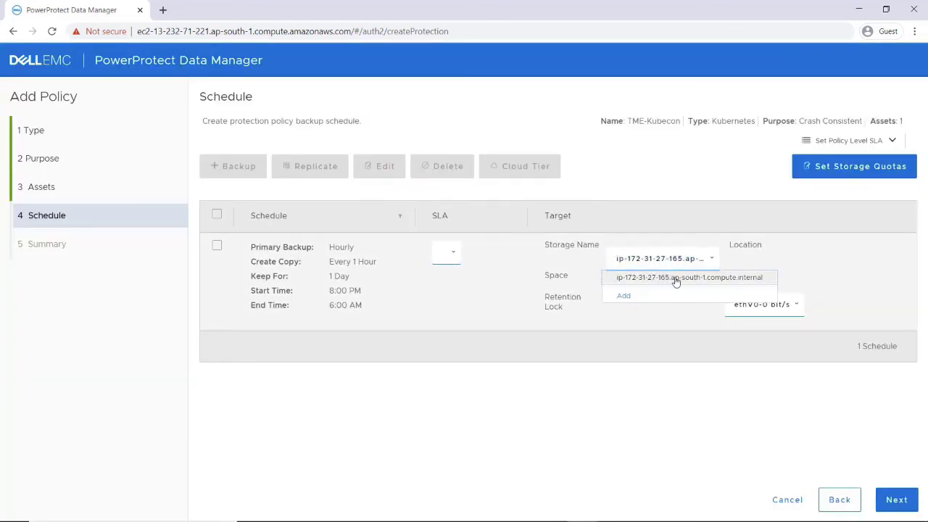
click(672, 278)
click(893, 500)
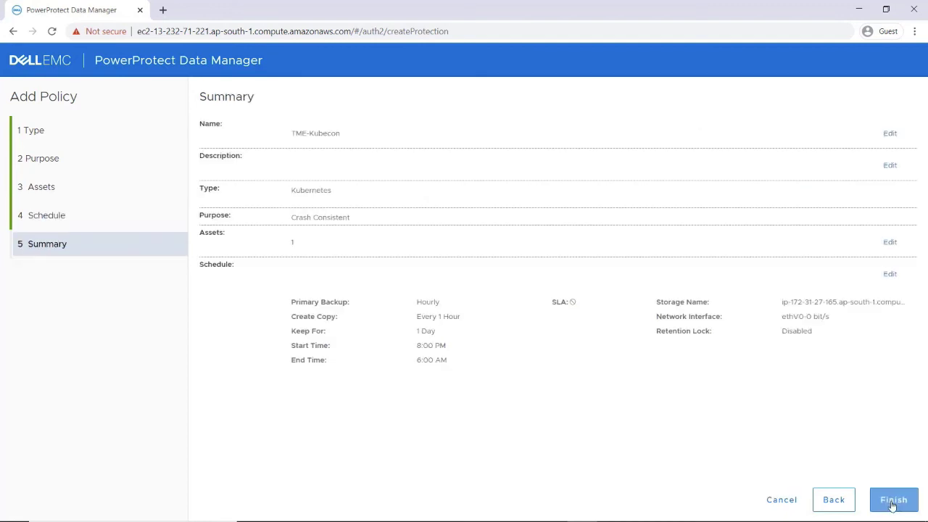
click(893, 500)
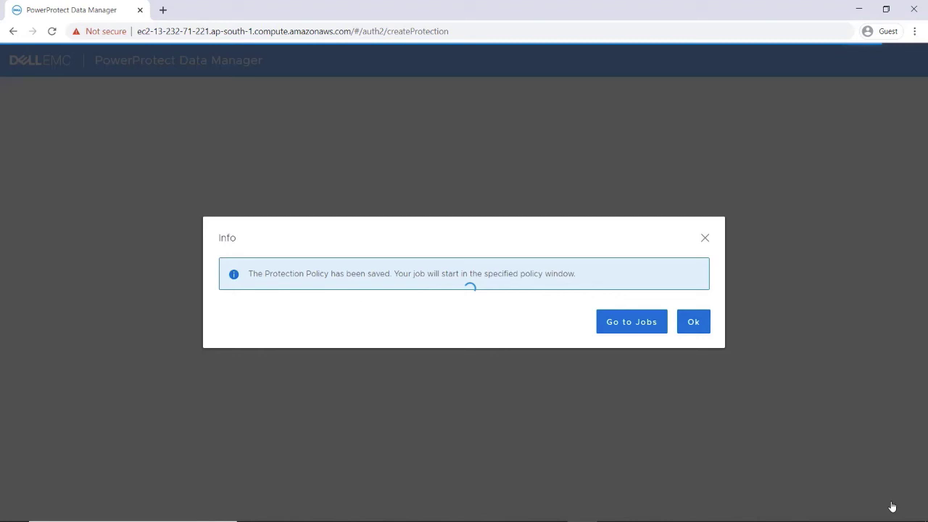
click(632, 326)
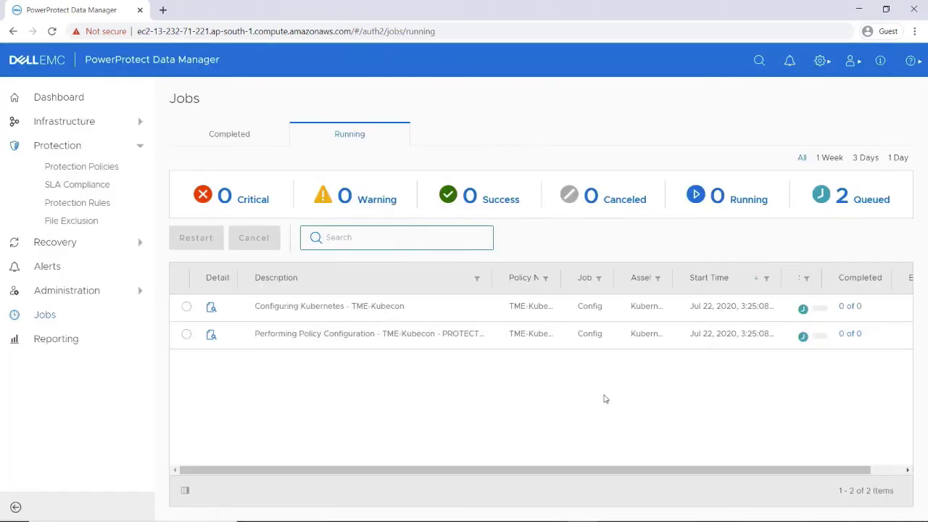
- Back up TME-Kubecon's mysqlkubecon namespace now as a Full backup kept 1 day
click(76, 170)
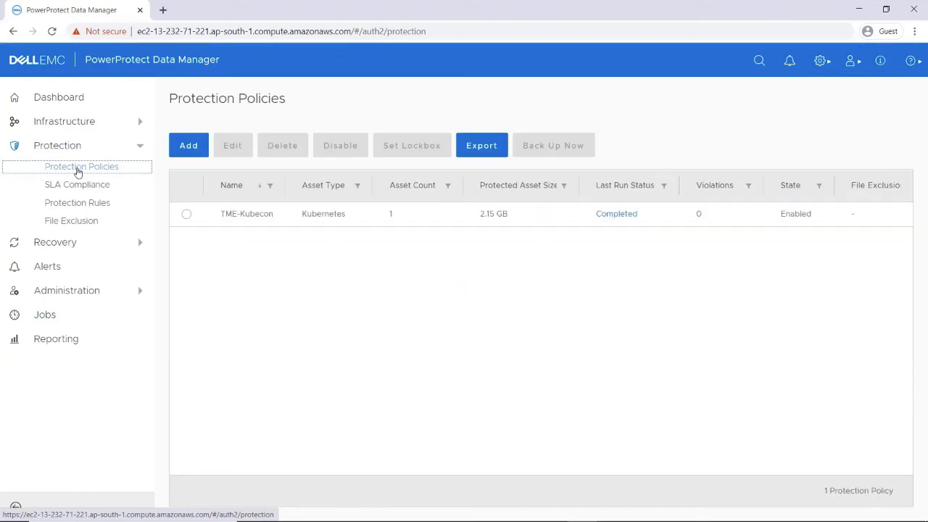
click(186, 214)
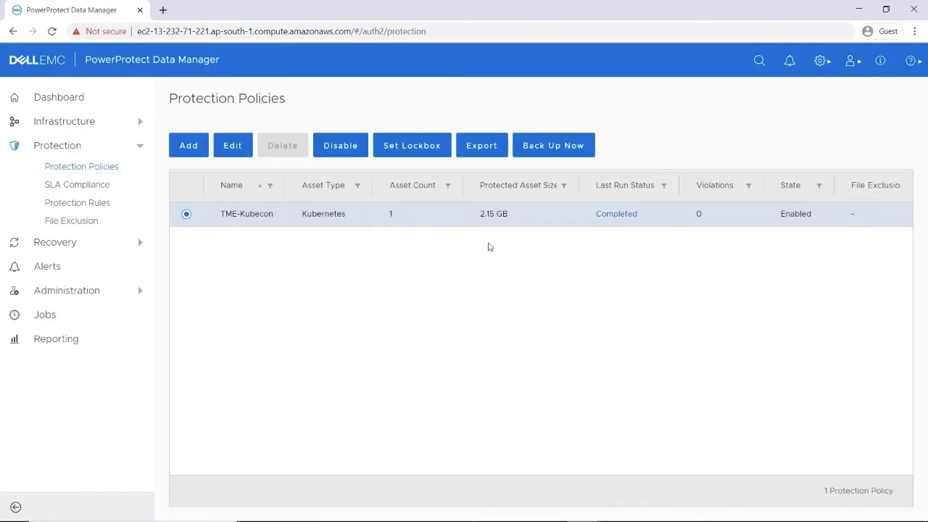
click(549, 149)
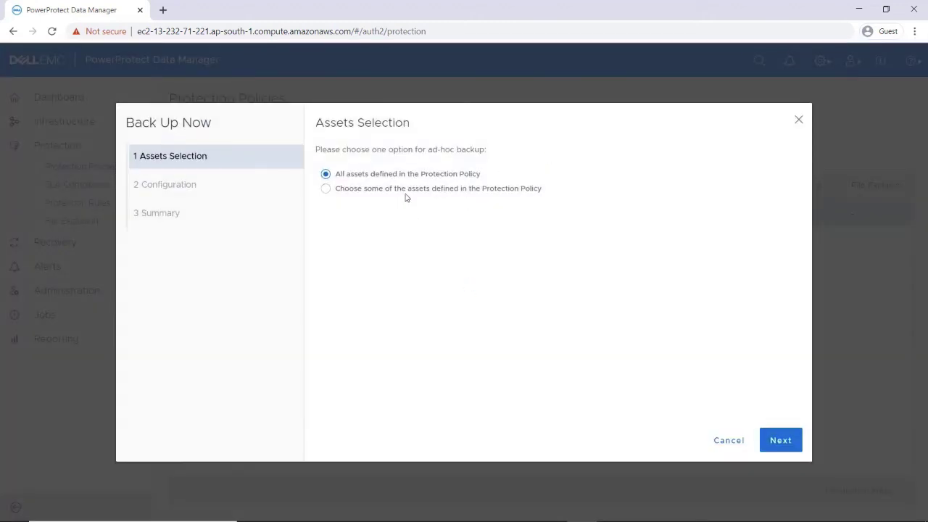
click(403, 190)
click(780, 440)
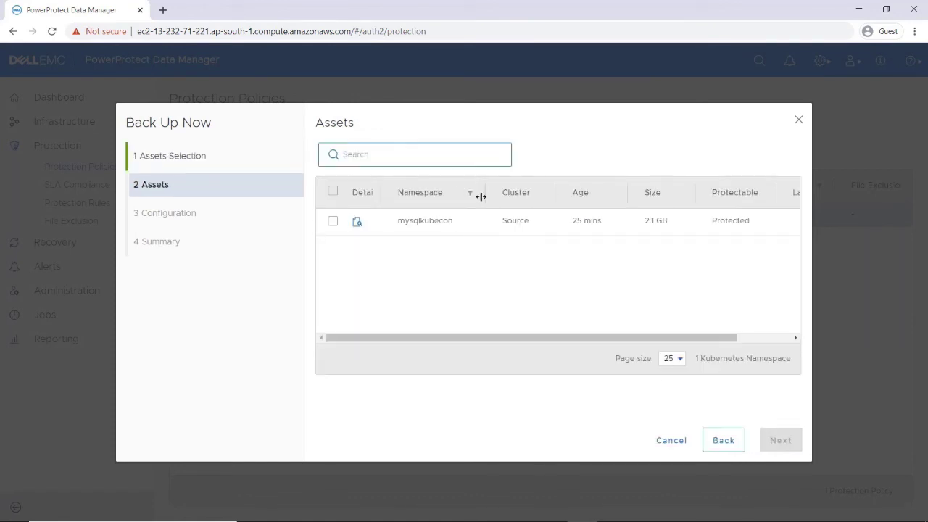
click(333, 221)
click(773, 442)
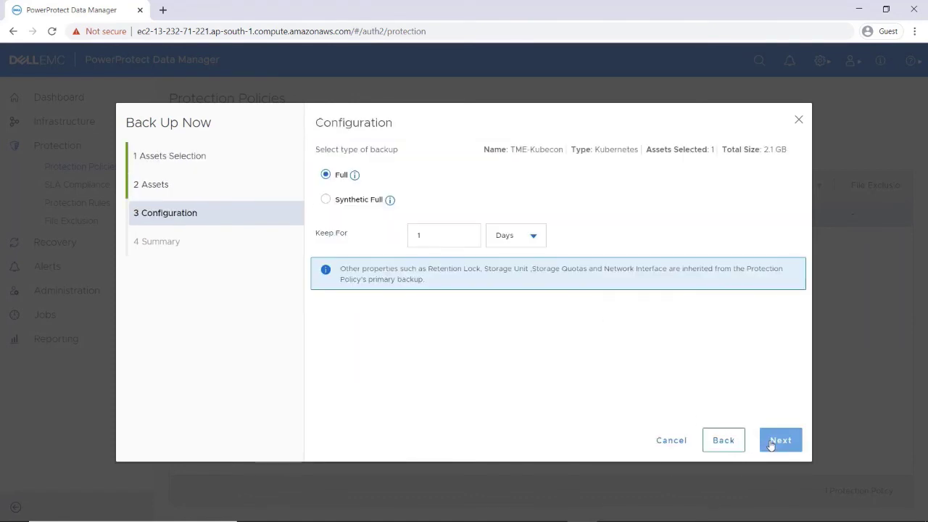
click(771, 443)
click(771, 442)
- Review the backup job's mysqlkubecon protection task steps and result summary
click(629, 323)
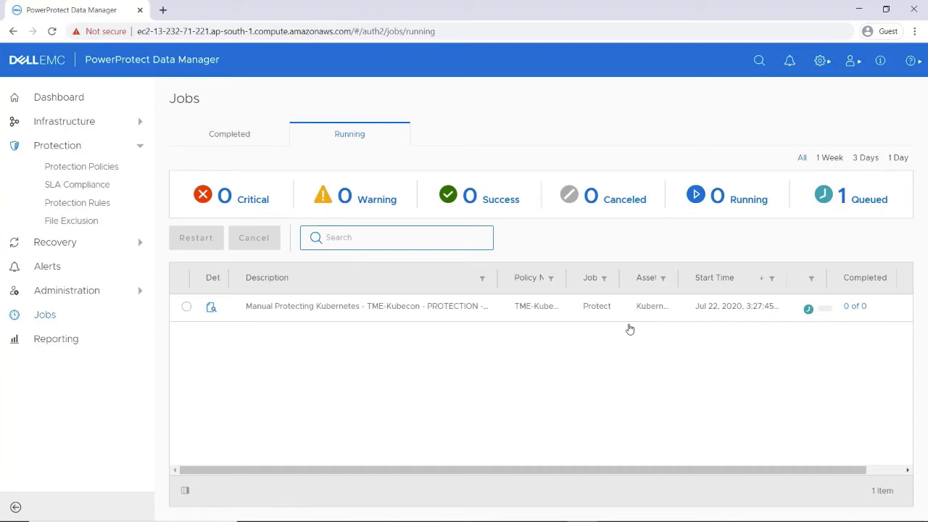
click(849, 310)
click(85, 243)
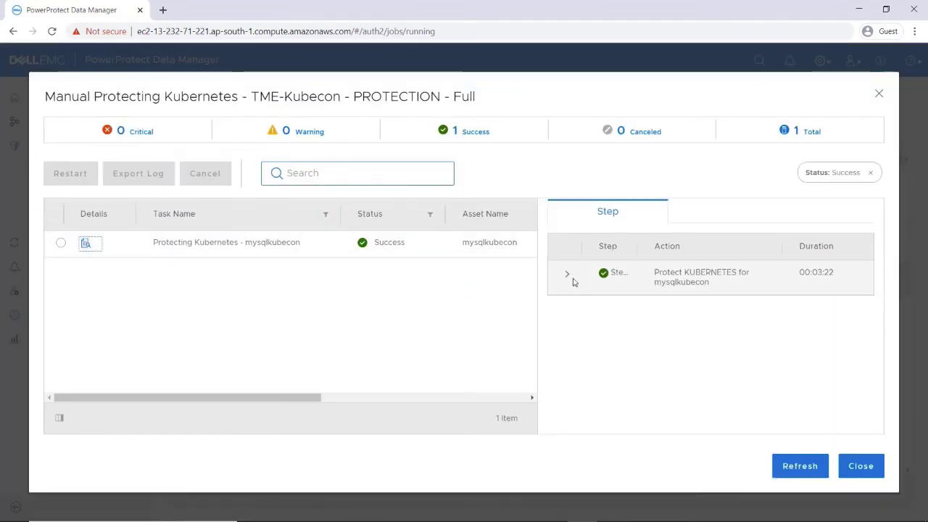
click(567, 274)
drag(883, 279, 883, 401)
click(860, 482)
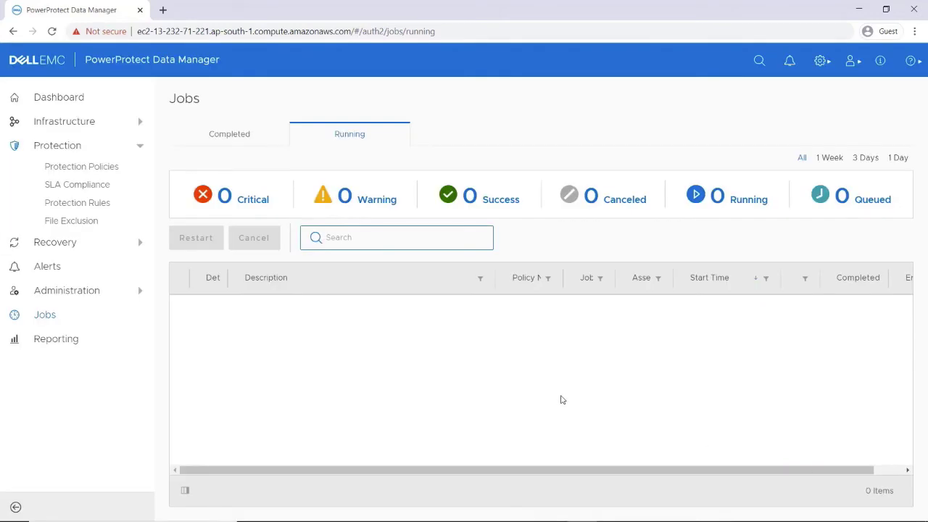
- Select mysqlkubecon among Recovery Kubernetes assets and view its copy locations on DD storage
click(75, 245)
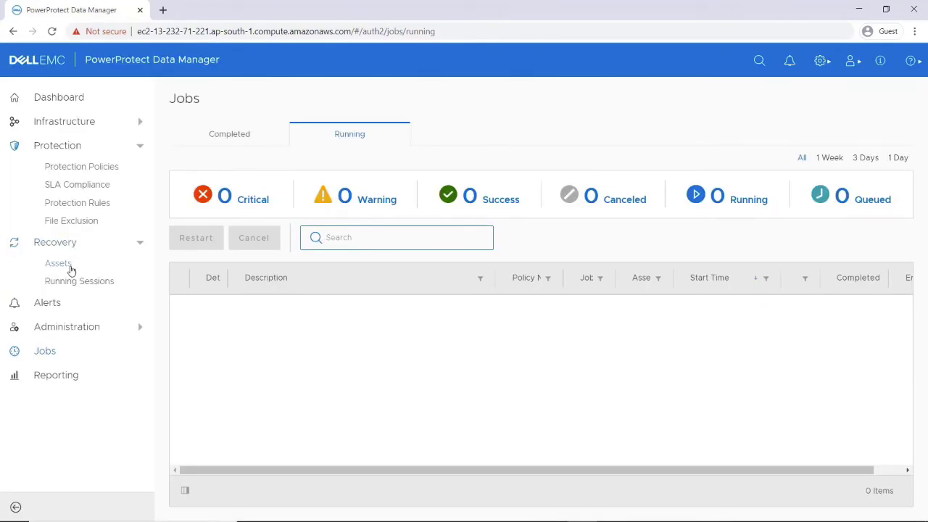
click(68, 266)
click(454, 138)
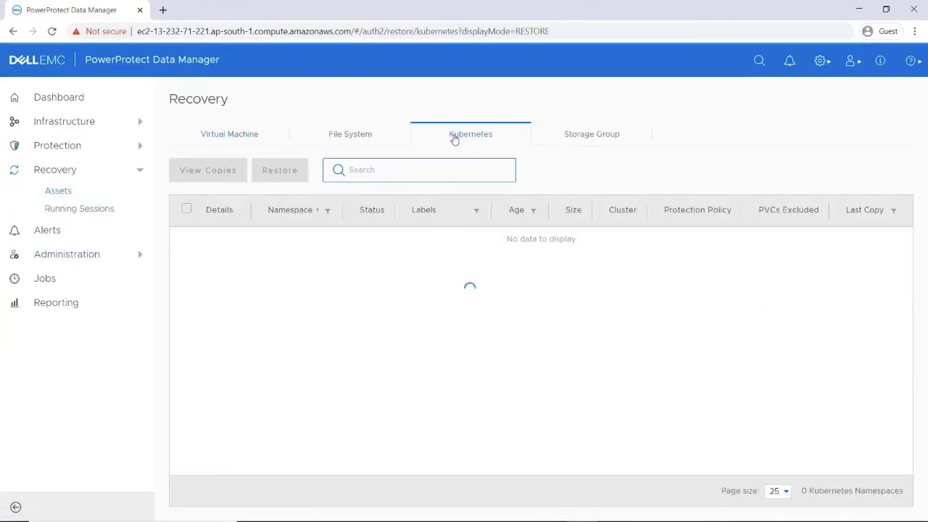
click(186, 238)
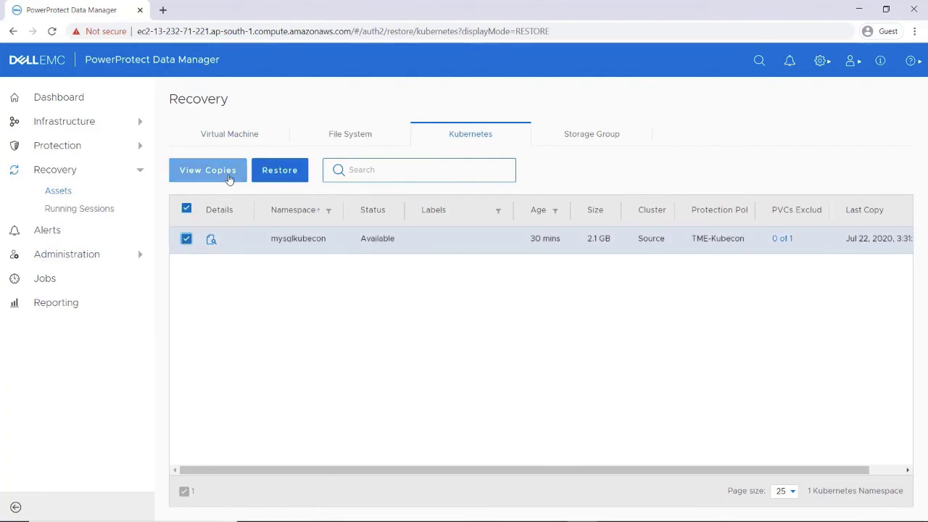
click(229, 174)
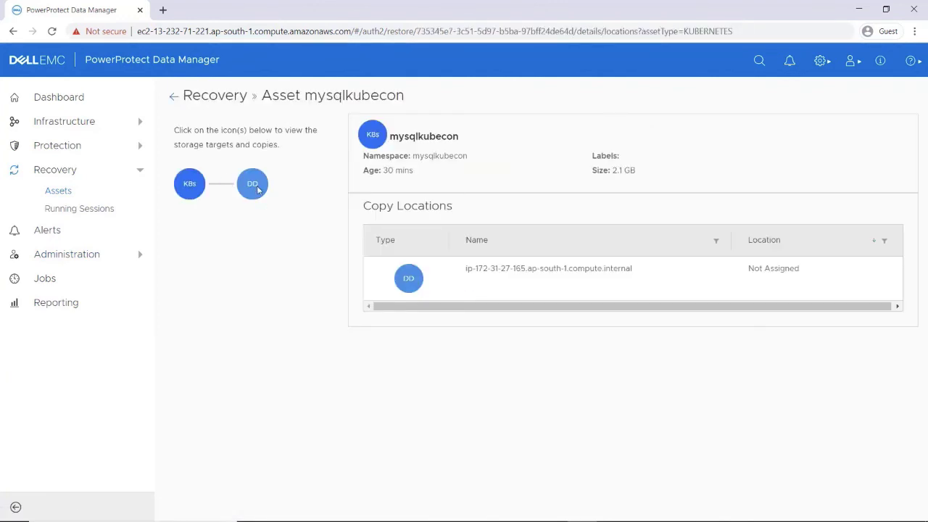
click(257, 189)
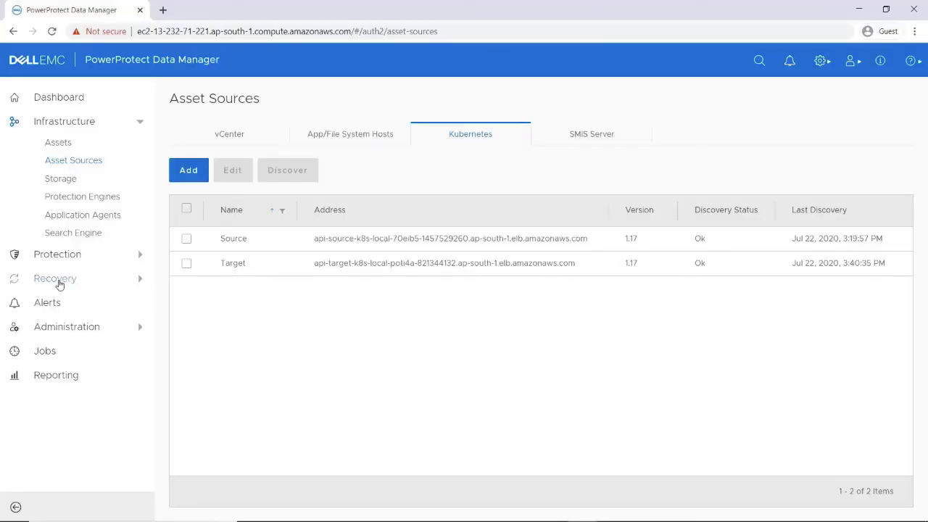
- Return to the Recovery Assets Kubernetes list showing mysqlkubecon
click(61, 282)
click(58, 300)
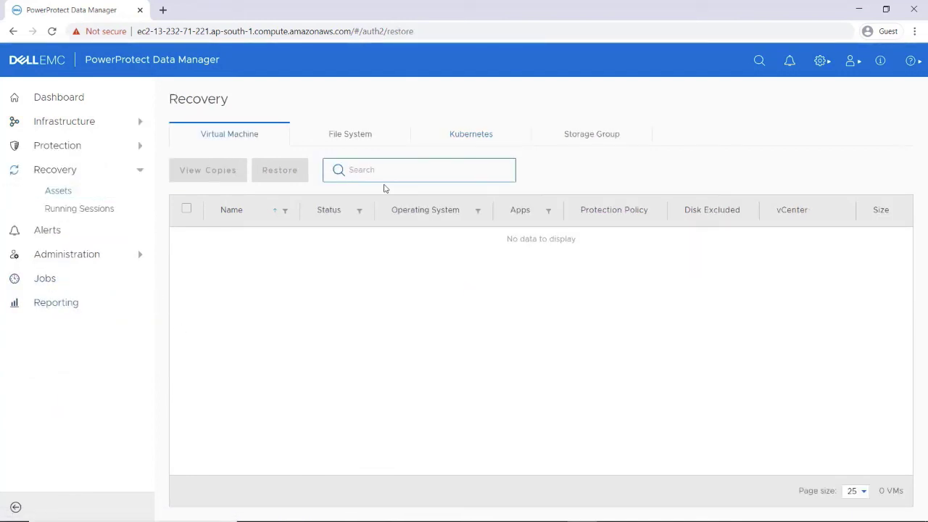
click(455, 141)
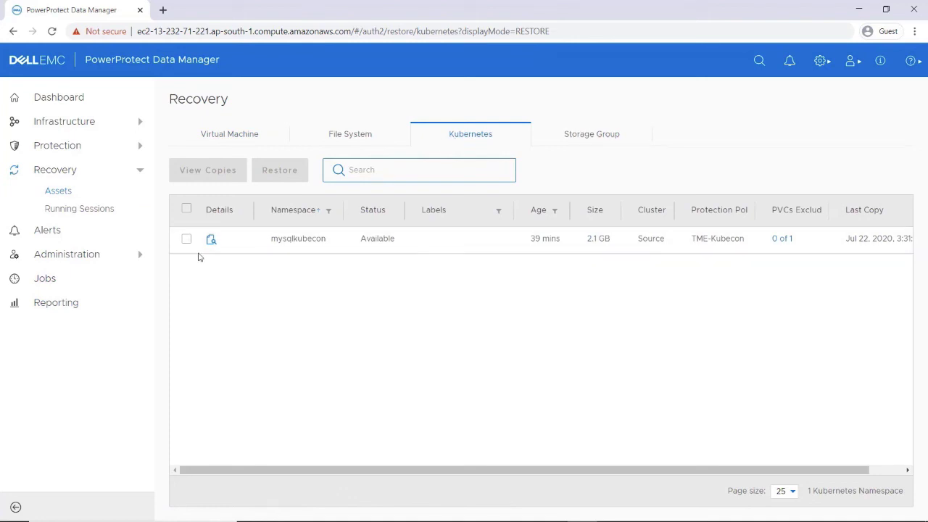
- Restore mysqlkubecon from its most recent copy to the alternate cluster Target
click(187, 240)
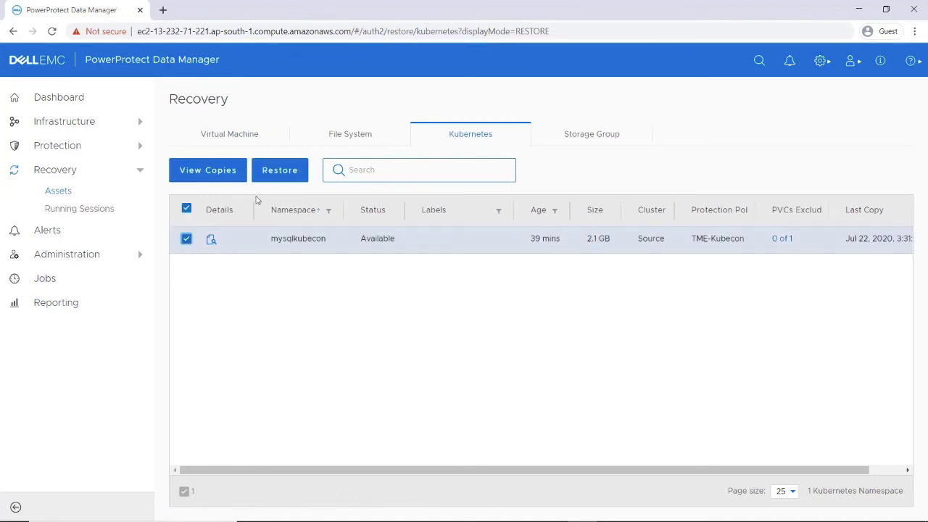
click(285, 178)
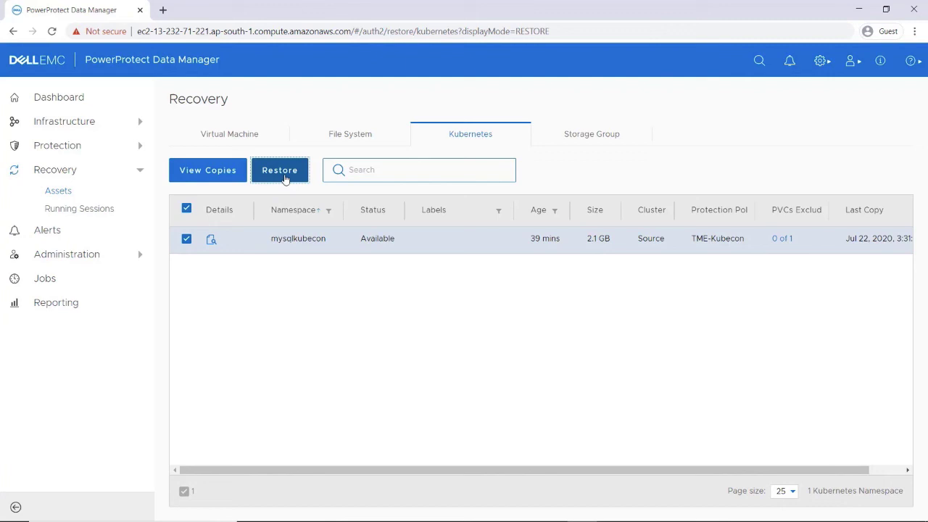
click(284, 179)
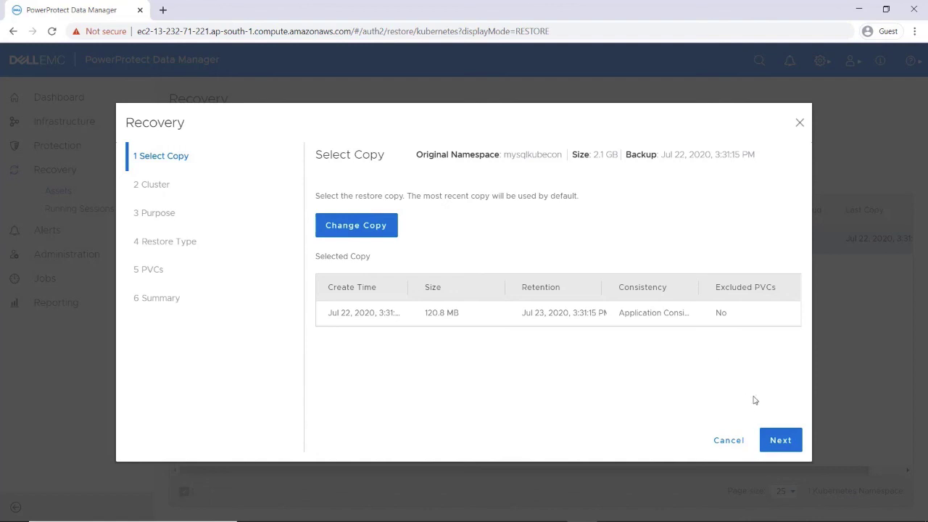
click(771, 440)
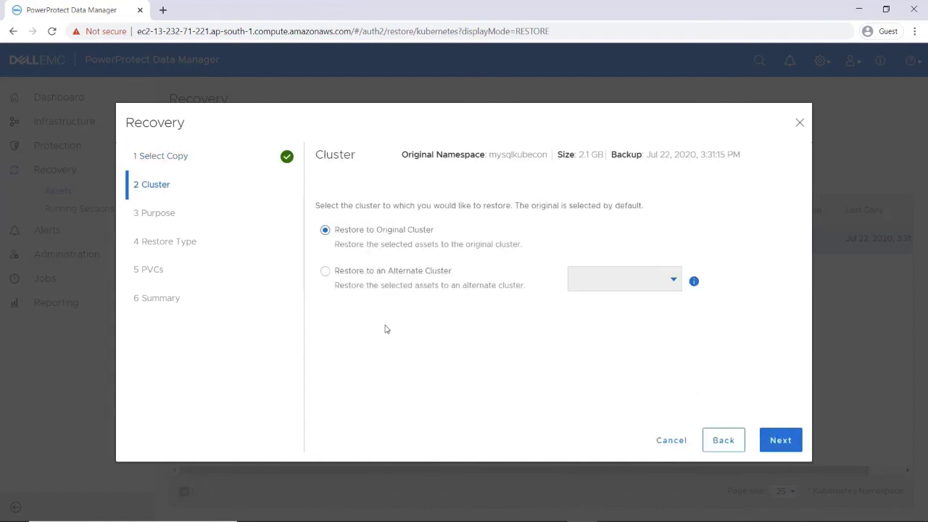
click(325, 272)
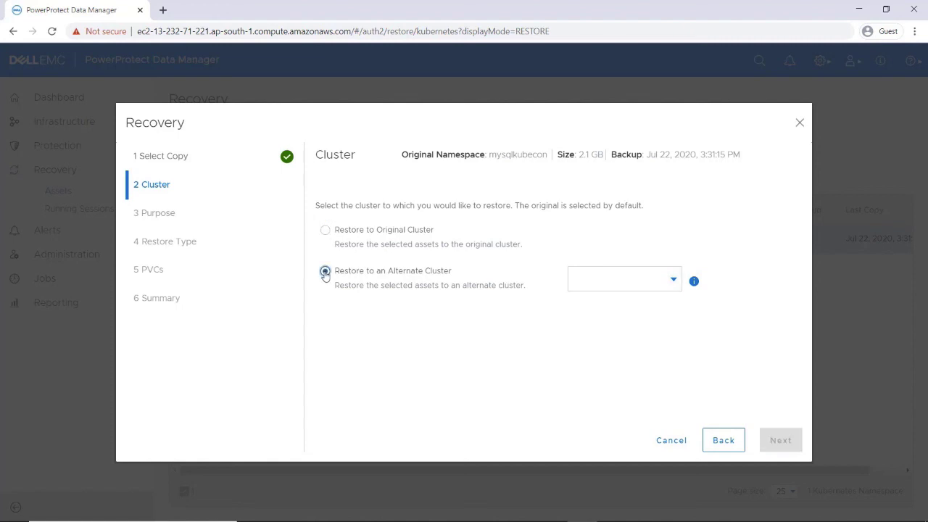
click(618, 287)
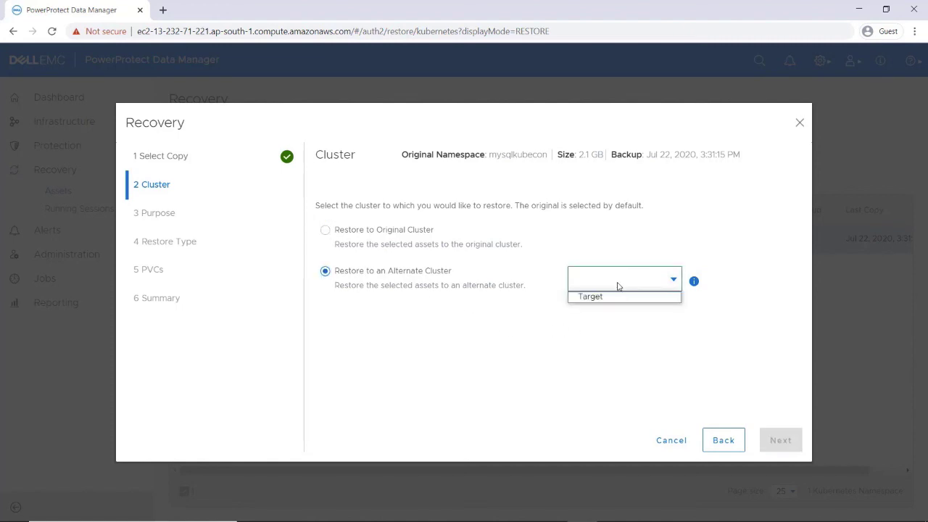
click(634, 297)
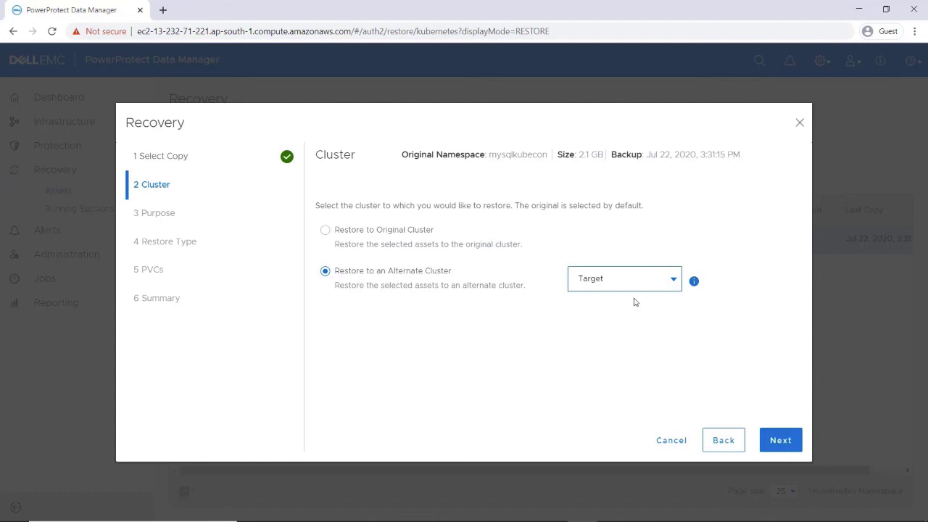
click(772, 442)
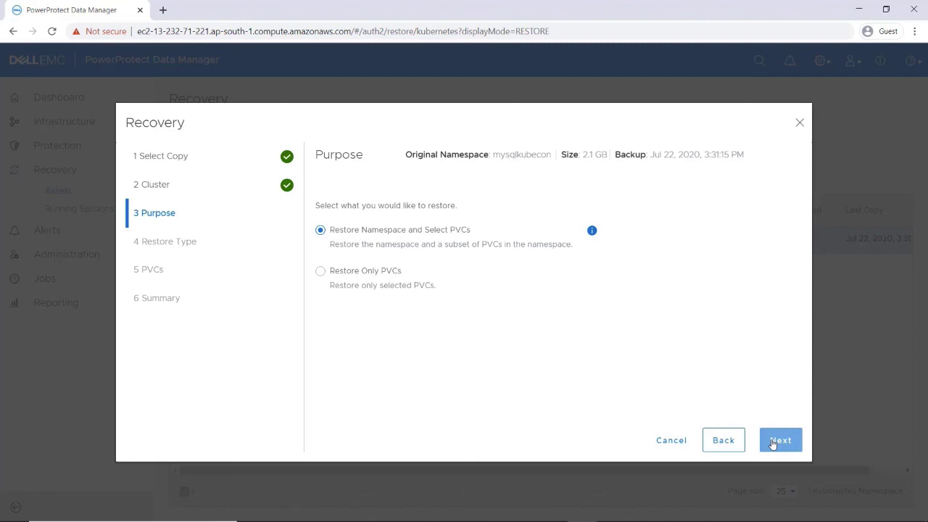
- Restore into the new namespace mysqlkubecontarget, keeping mysql-pv-claim selected
click(772, 442)
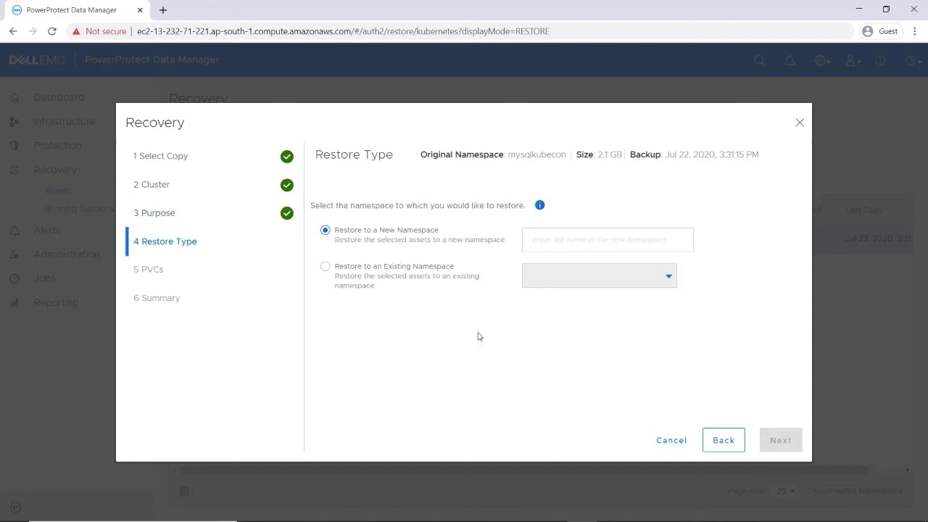
click(324, 267)
click(559, 283)
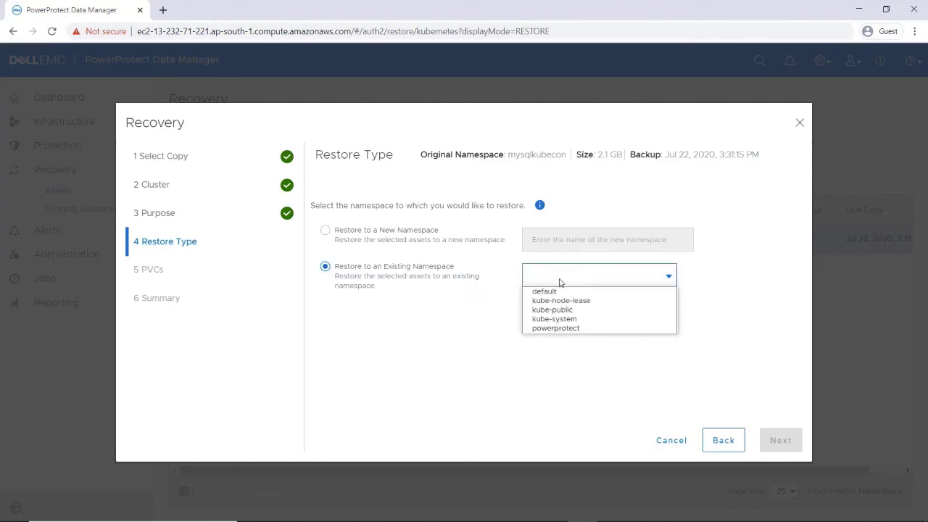
click(325, 229)
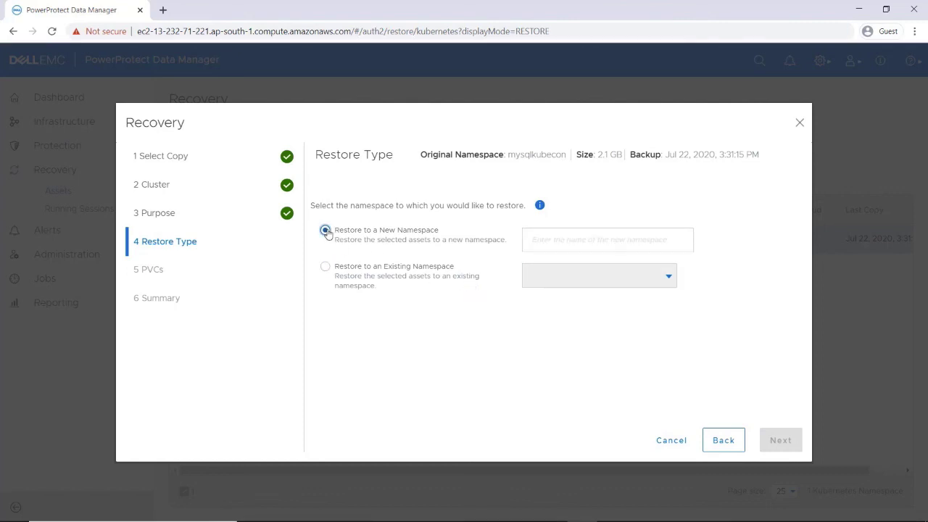
click(534, 240)
text(mysqlkubecontarget)
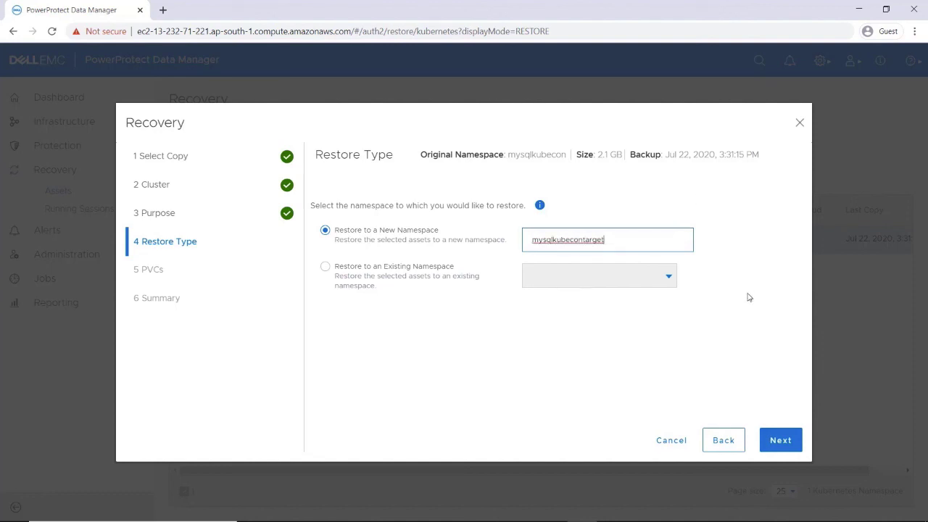
click(772, 442)
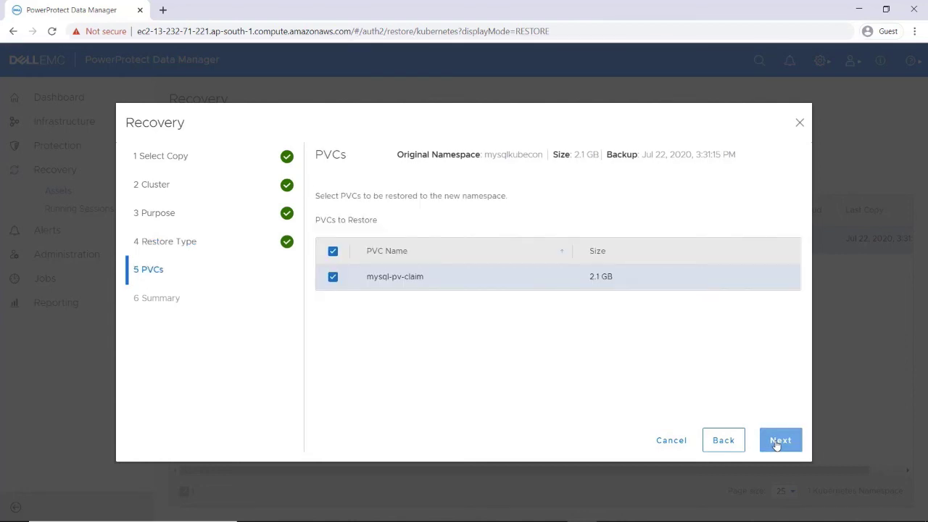
click(779, 441)
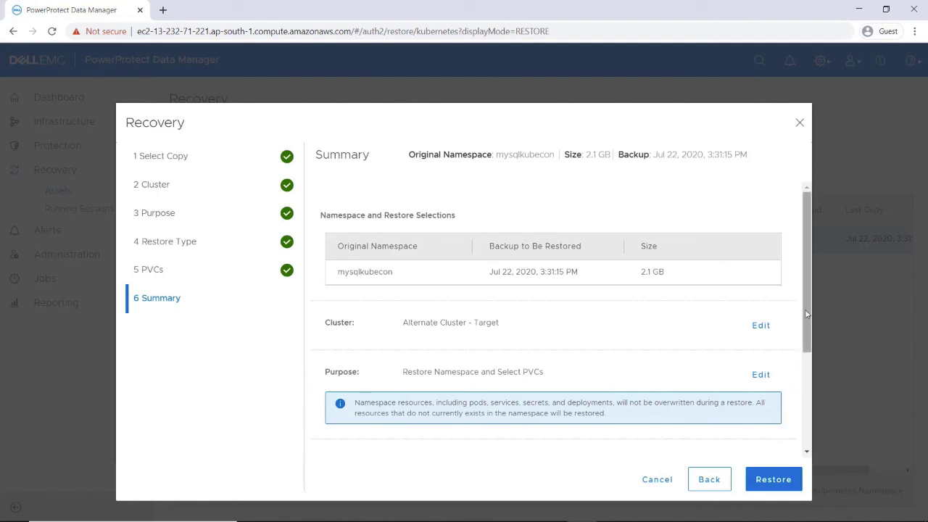
- Review the summary, launch the restore, and inspect the queued restore job's details
drag(807, 308, 809, 408)
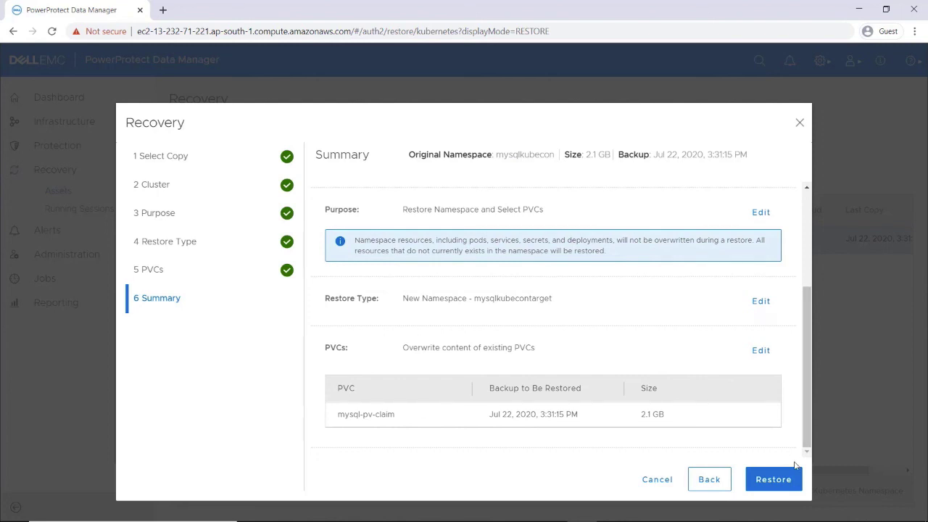
click(783, 481)
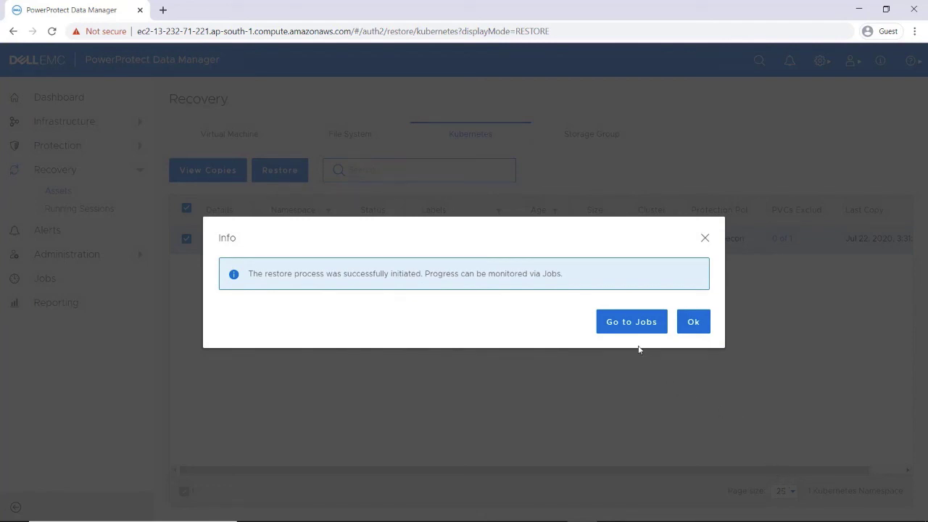
click(629, 325)
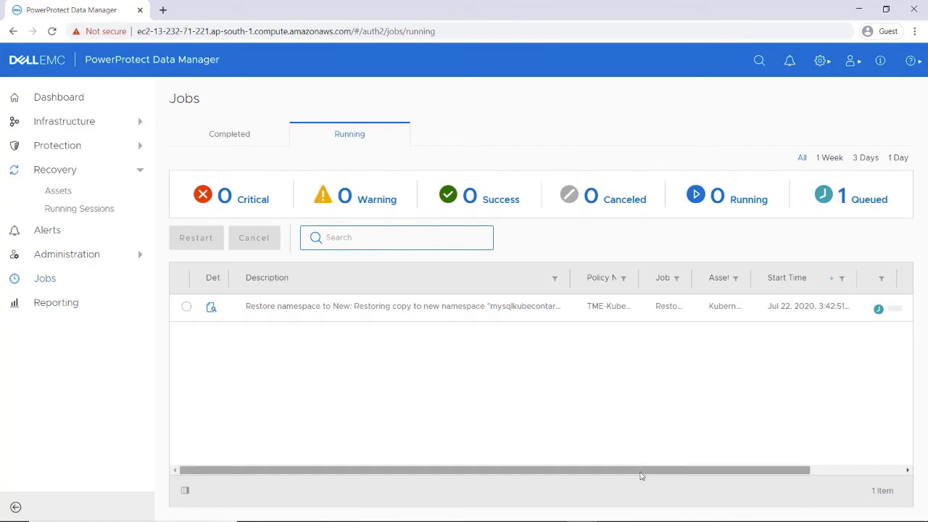
drag(640, 471, 692, 468)
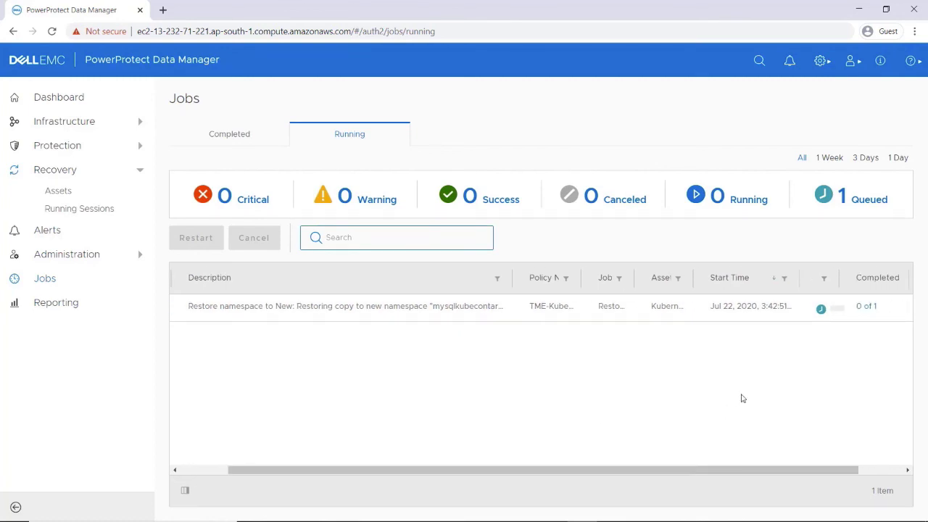
click(867, 307)
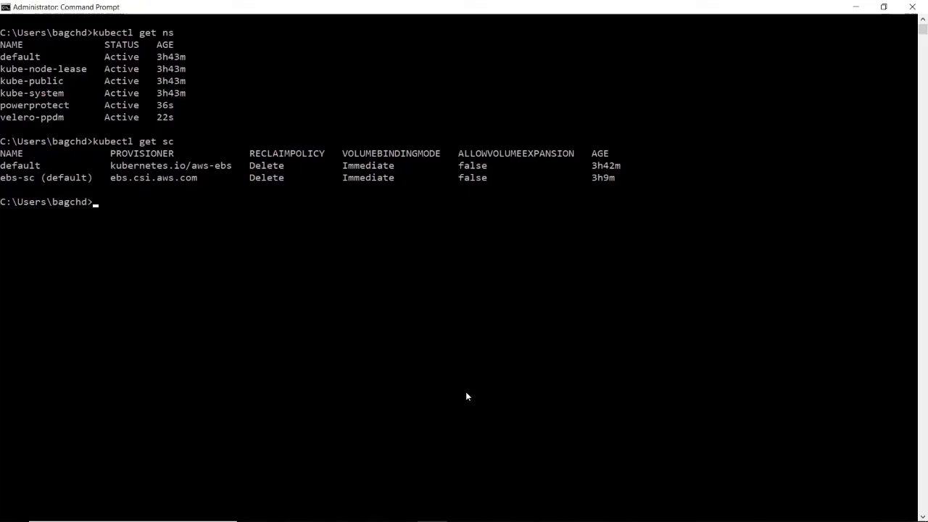
- List the namespaces, then check mysqlkubecontarget shows the wordpress-mysql pod Running and mysql-pv-claim Bound
text(kubectl get ns)
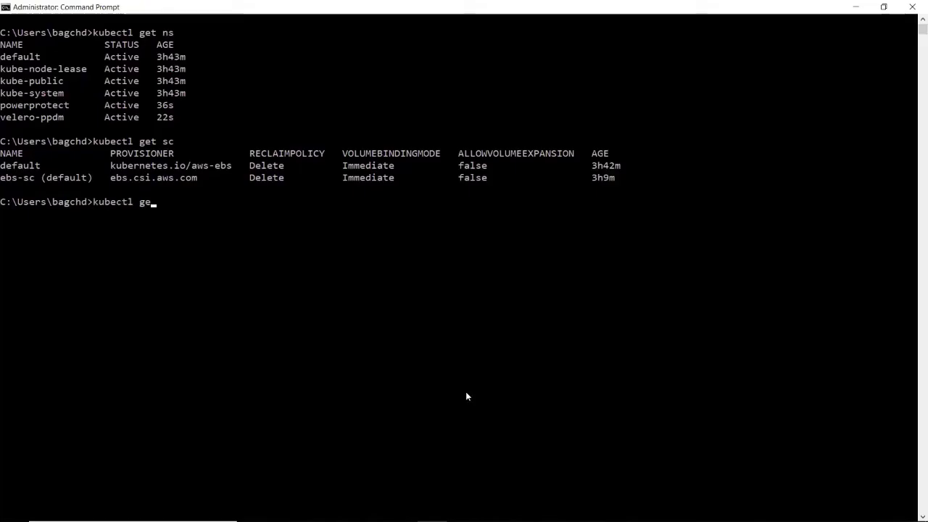
key(Return)
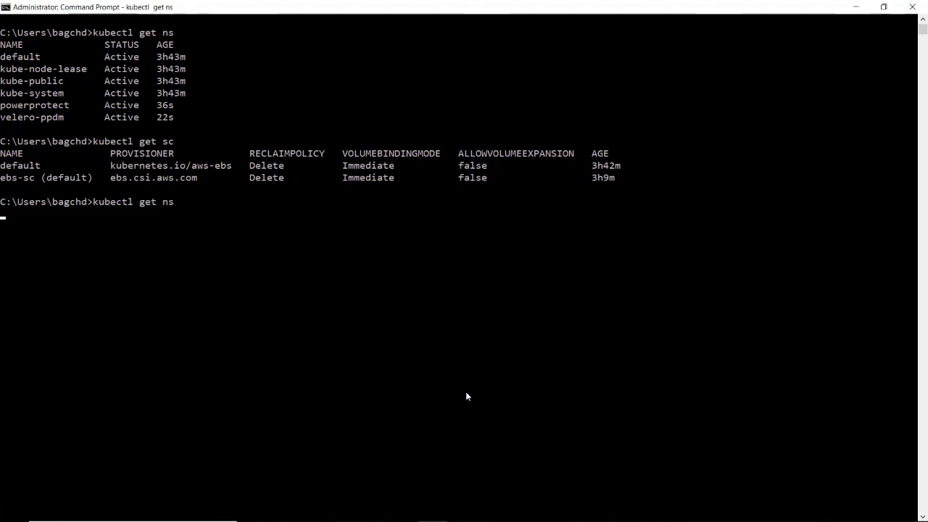
text(kubectl)
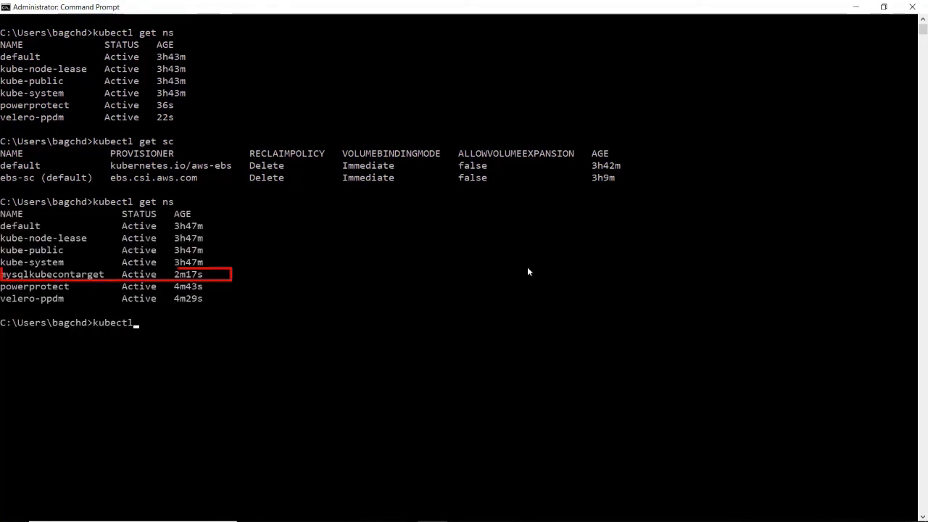
text( get pods,pvc )
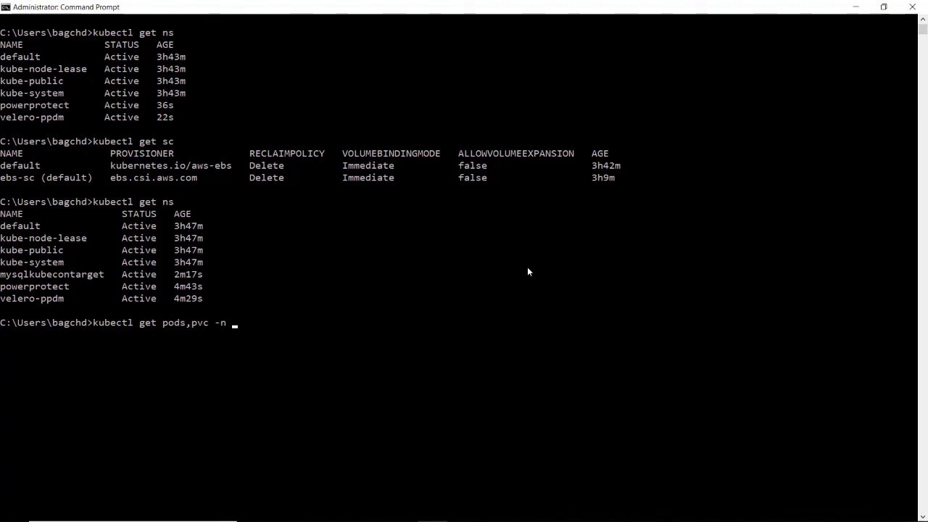
text(-n)
text(mysqlkubecontarget)
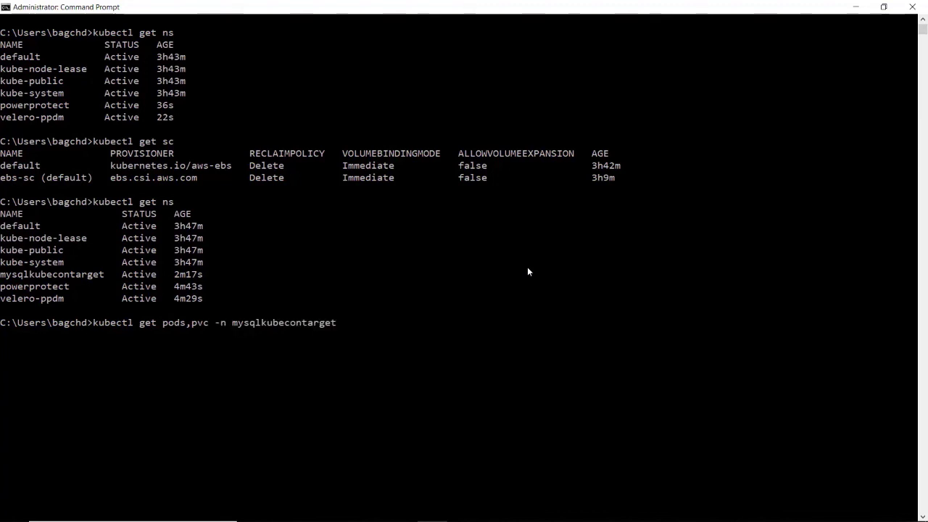
key(Return)
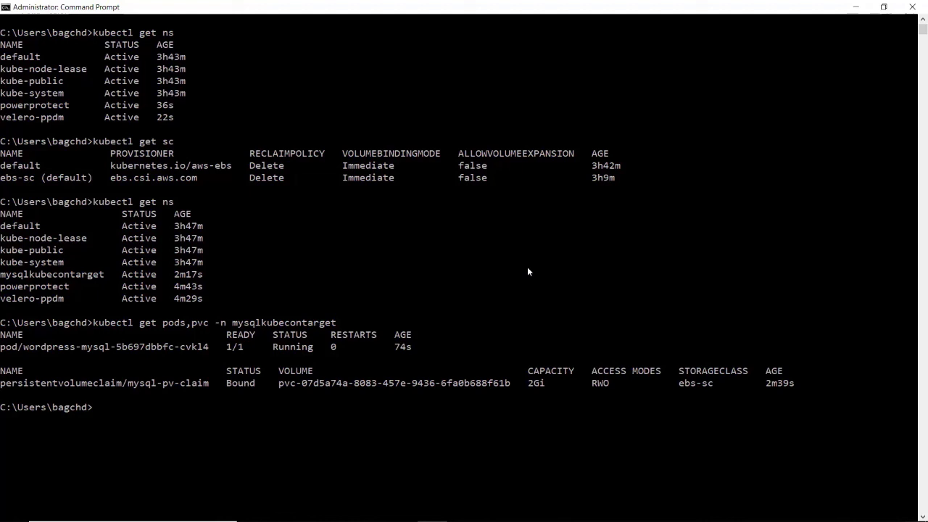